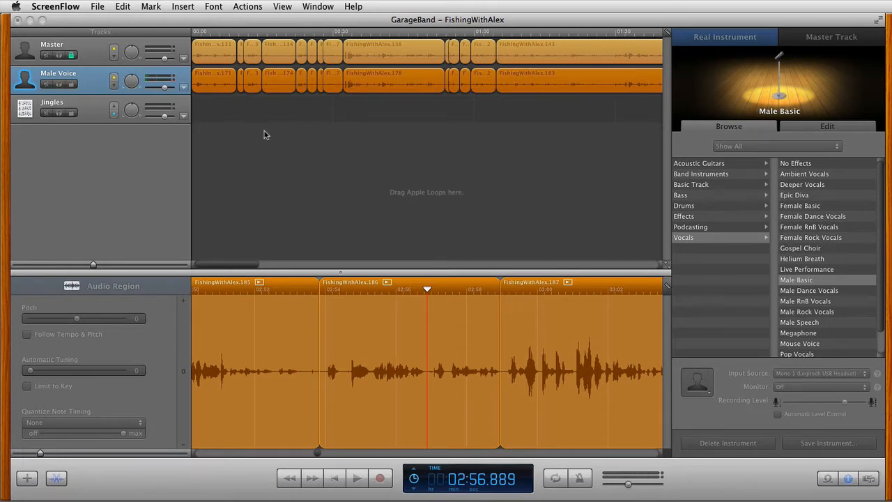
Step: Make sure the Master track is locked, and mute it
left_click(71, 56)
left_click(47, 56)
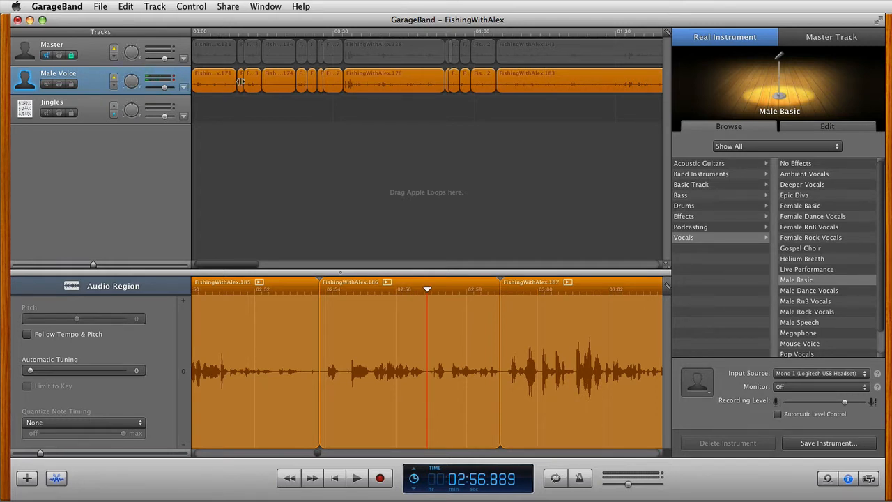
Step: Rename the Male Voice track with the first speaker's first name
double_click(65, 75)
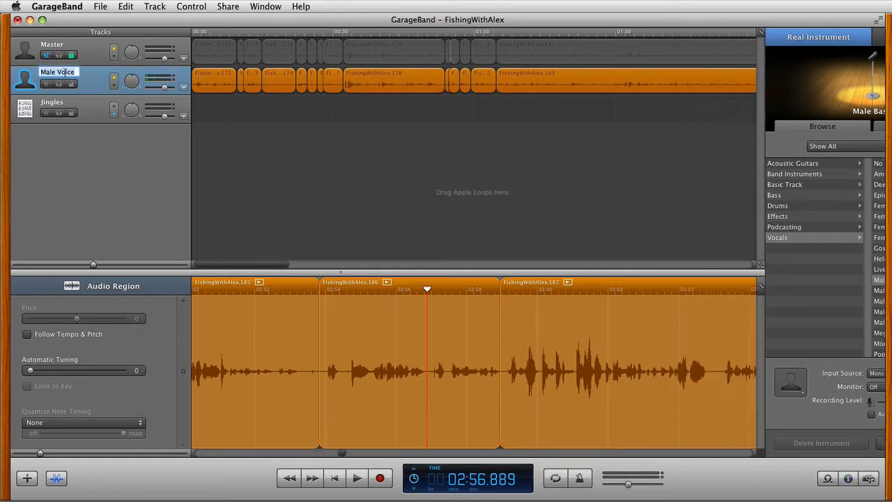
type("Alex")
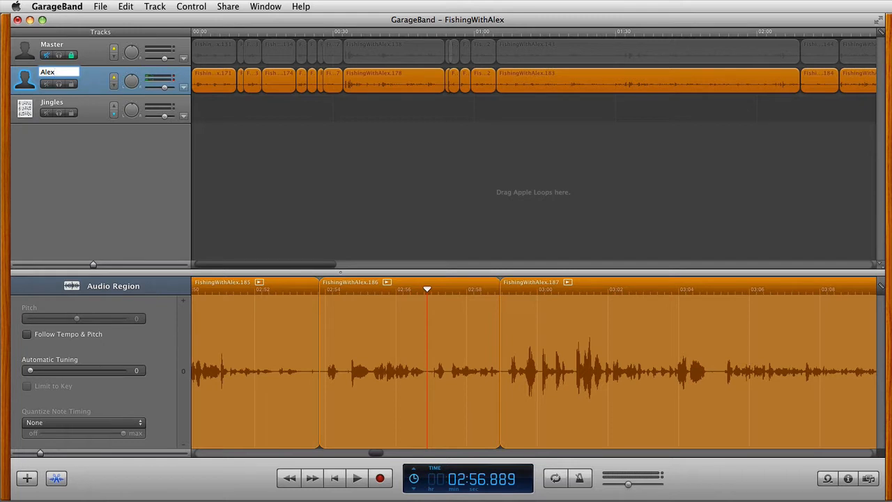
key("Return")
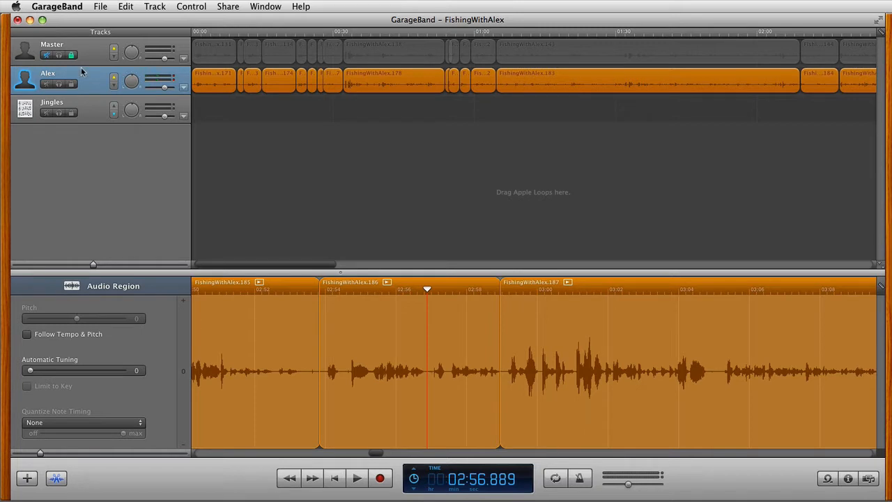
Step: Add a new basic track and place it between the voice track and the Jingles track
left_click(155, 7)
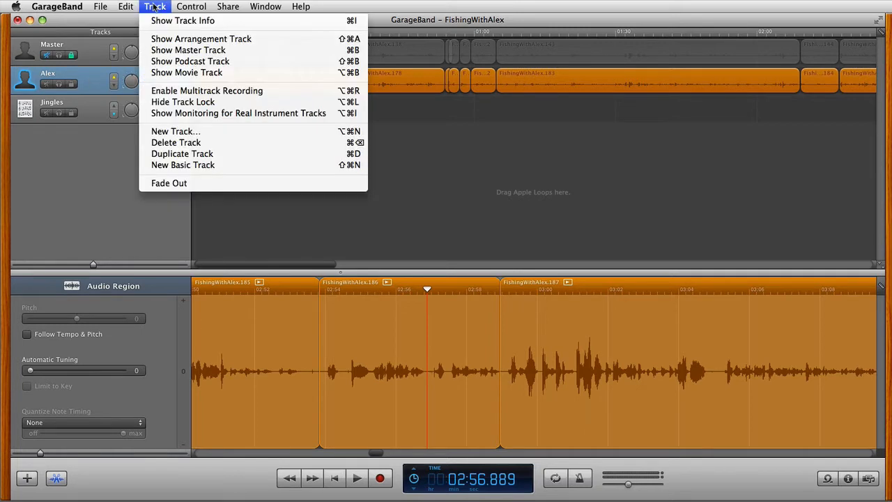
left_click(186, 166)
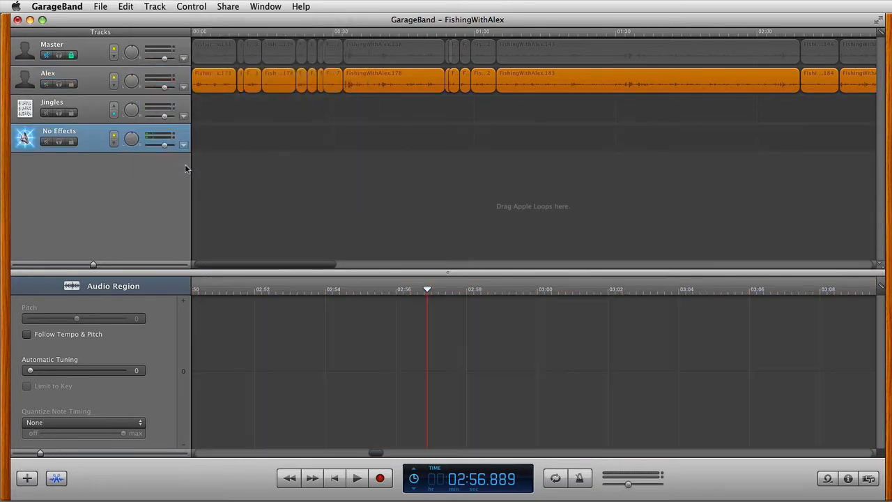
left_click_drag(86, 134, 85, 104)
scroll(257, 146, "left", 3)
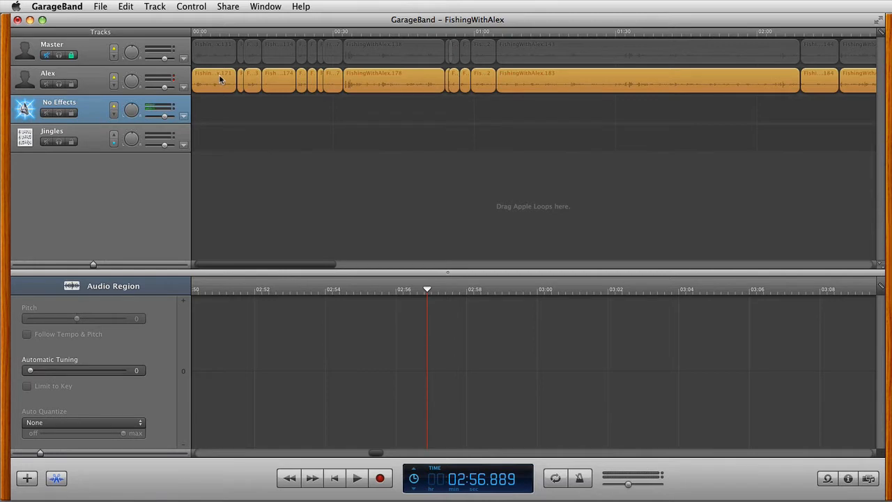
left_click(219, 78)
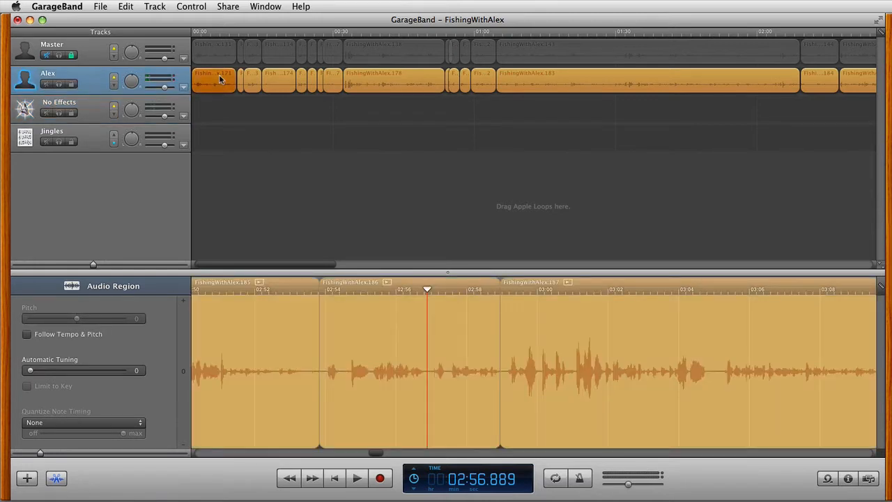
mouse_move(220, 79)
left_mouse_down()
mouse_move(218, 107)
mouse_move(215, 84)
left_mouse_up()
Step: Rename the new No Effects track to "Scratch Track"
double_click(60, 104)
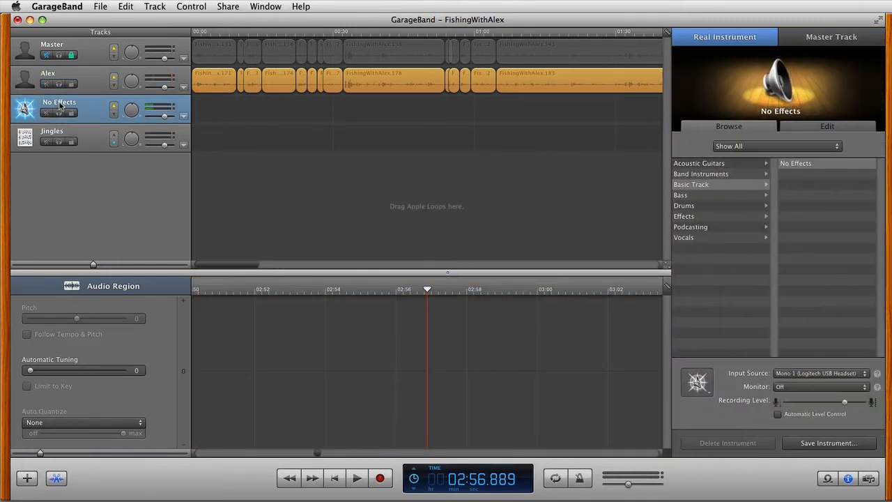
left_click(60, 104)
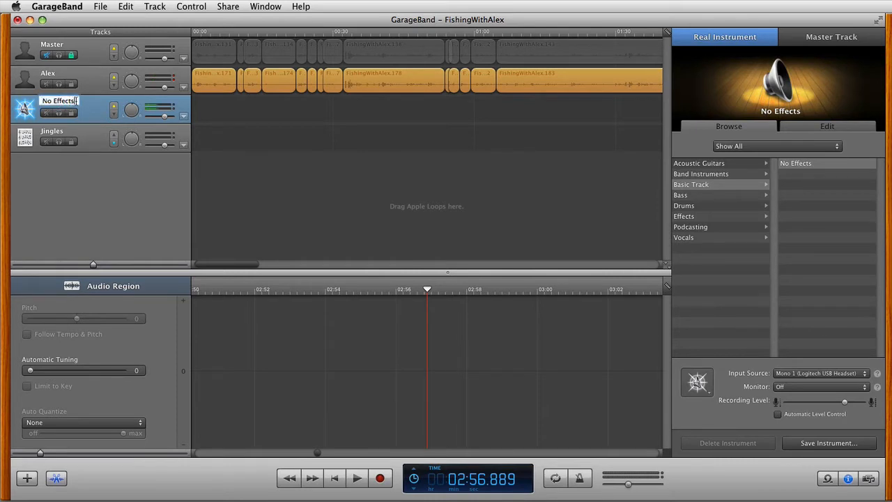
key("BackSpace")
type("Scratch Track")
key("Return")
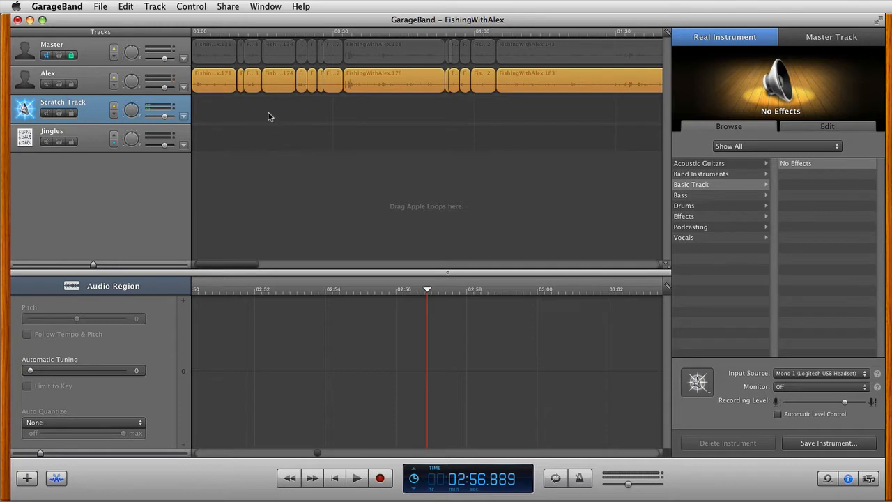
Step: Move voice regions 171, 173 and 175 straight down onto the Scratch Track, keeping their timeline positions
left_click(216, 82)
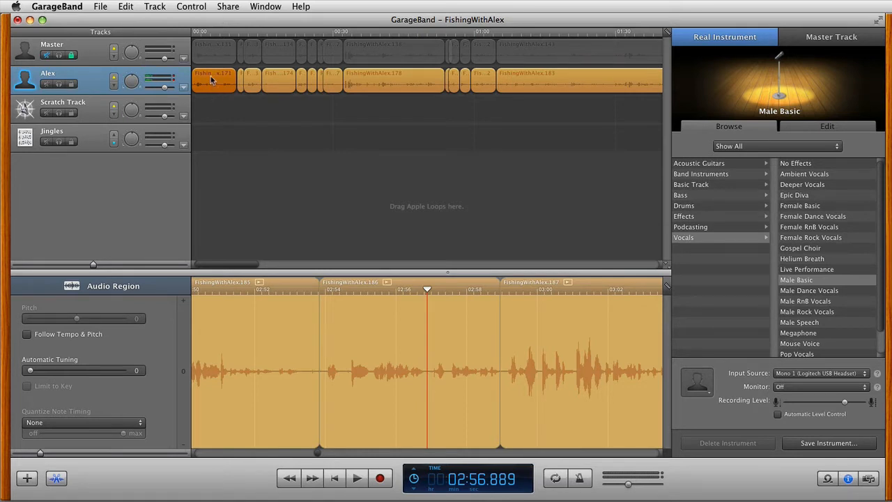
left_click_drag(211, 81, 206, 109)
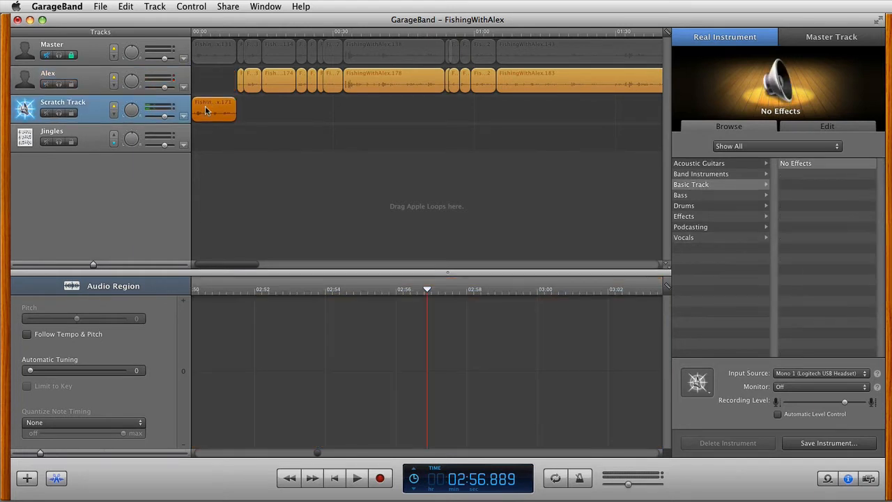
mouse_move(245, 32)
left_mouse_down()
mouse_move(231, 35)
mouse_move(251, 33)
left_mouse_up()
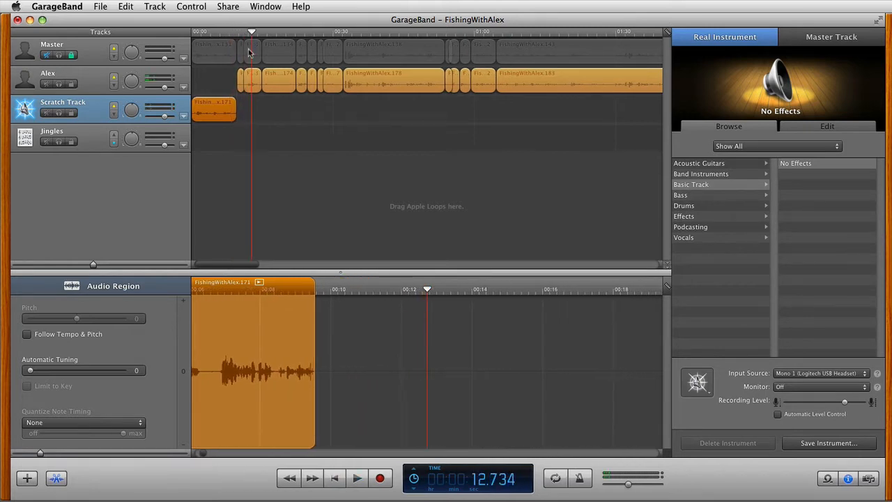
left_click(252, 79)
left_click_drag(252, 79, 254, 109)
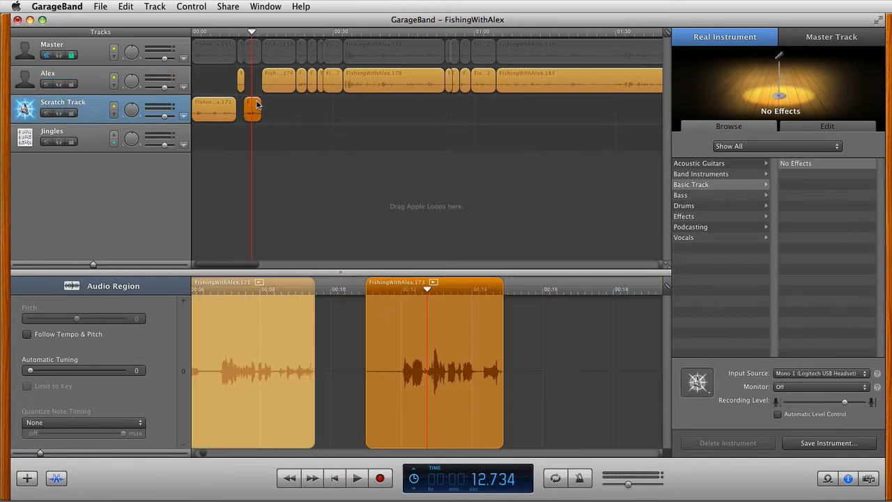
left_click(300, 33)
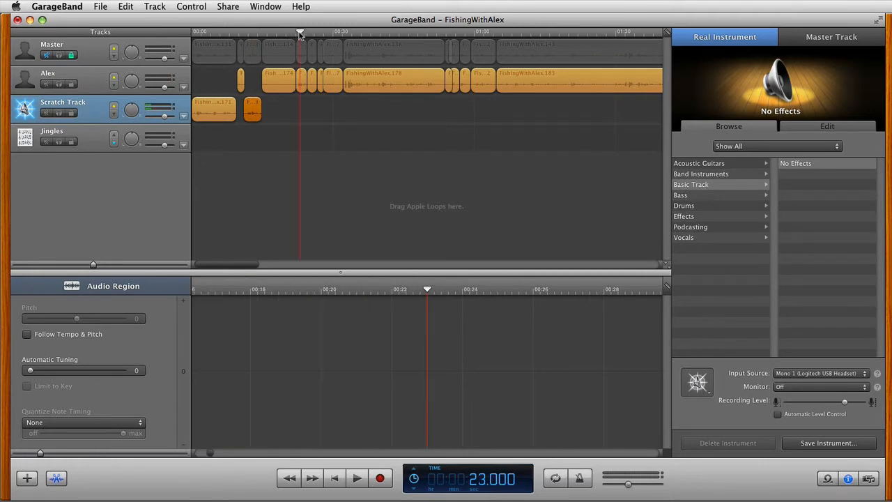
left_click_drag(301, 79, 301, 109)
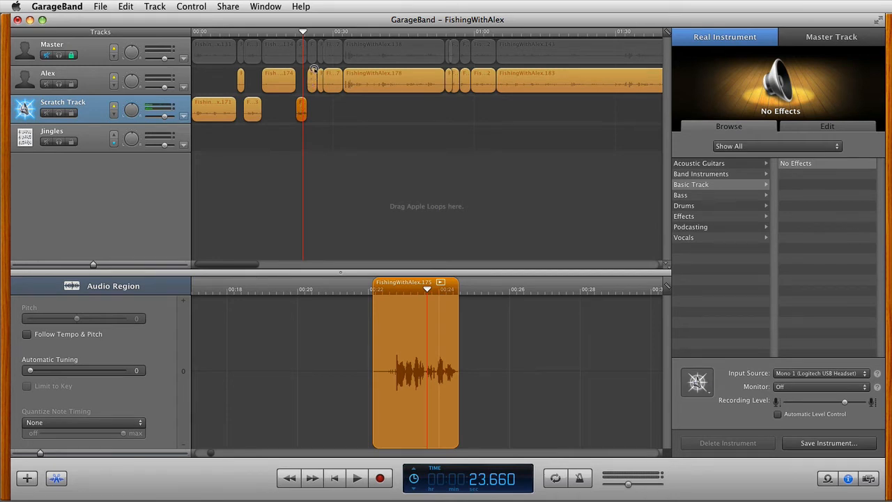
Step: Audition voice regions 178 and 180 and select both of them together
left_click_drag(303, 32, 348, 33)
left_click(363, 81)
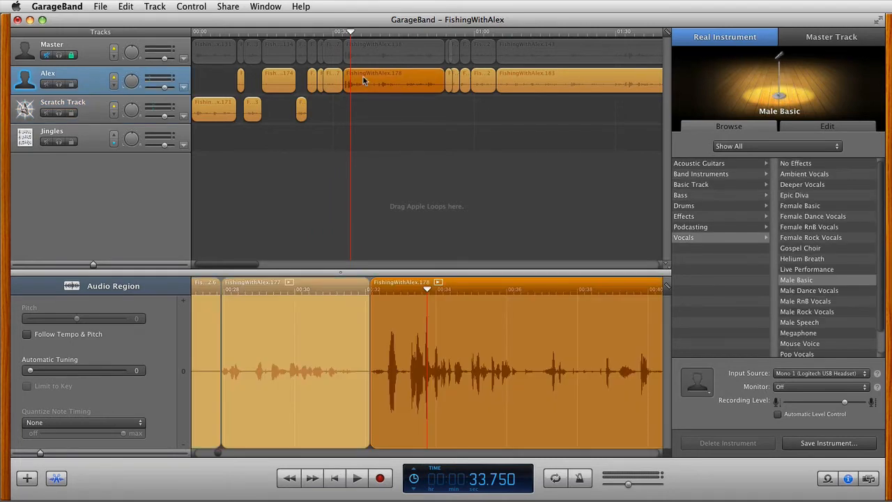
key("space")
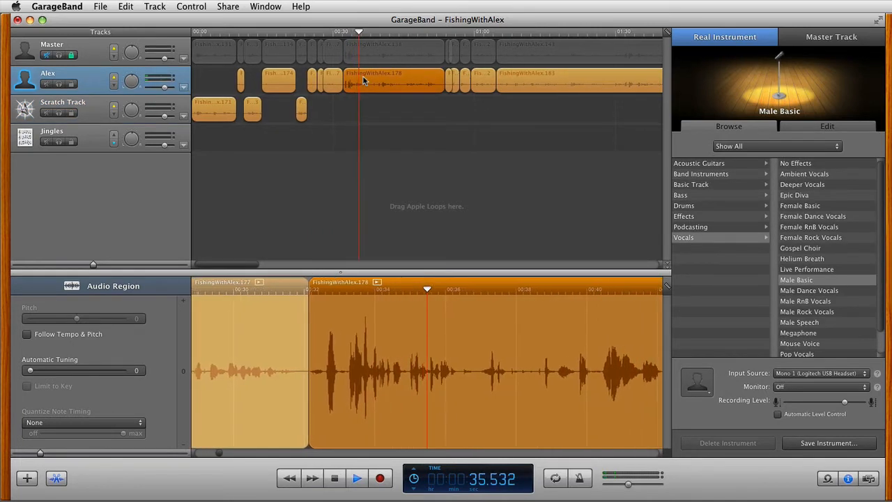
key("space")
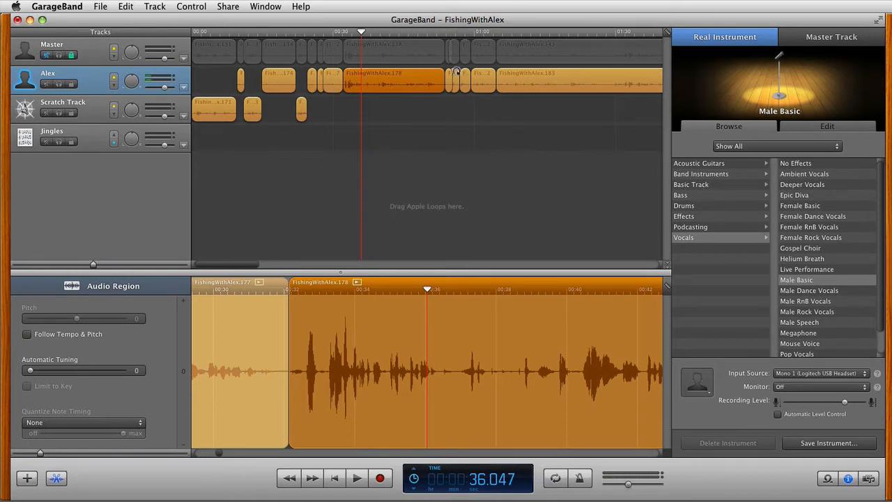
left_click(453, 33)
key("space")
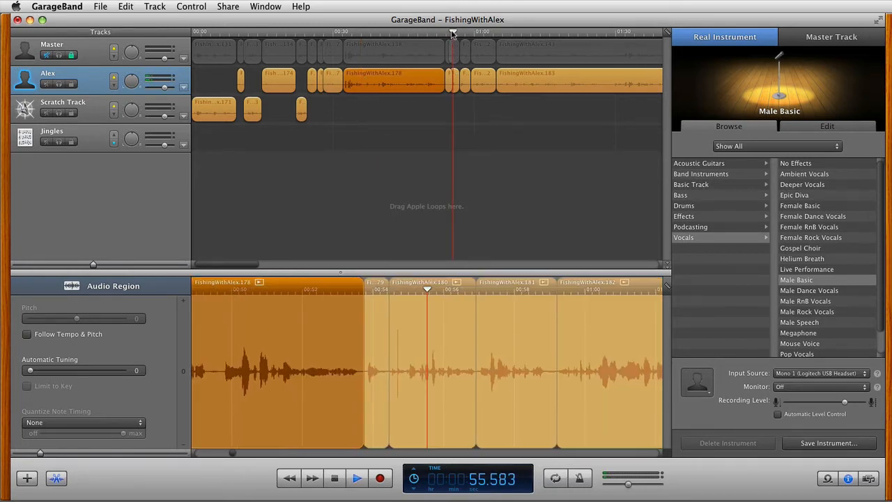
key("space")
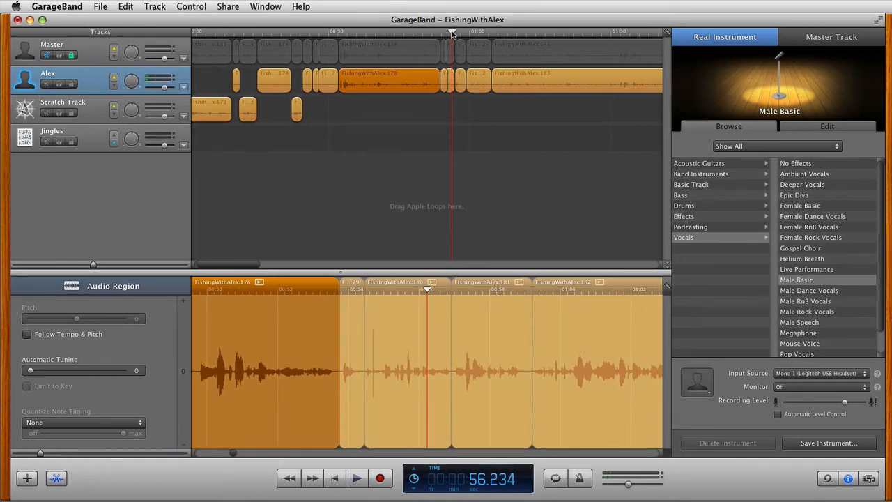
left_click(451, 82, "shift")
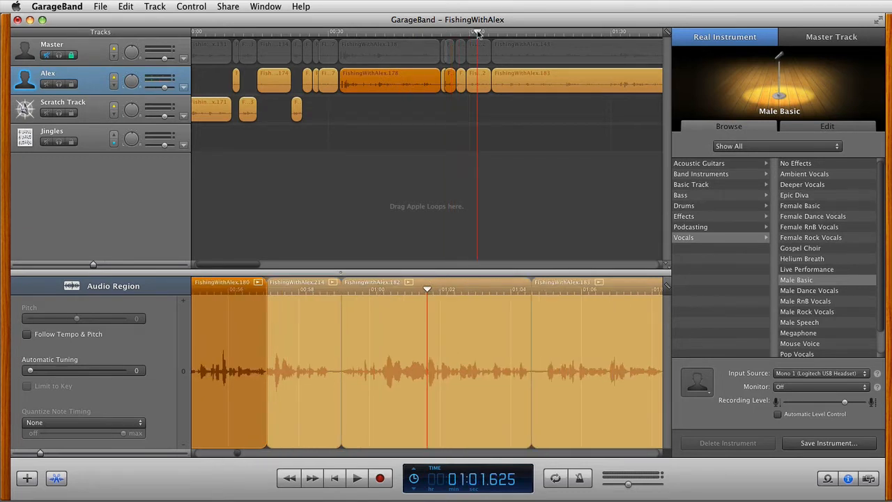
Step: Audition regions 182 and 184, add them to the selection, and move all four selected regions down onto the Scratch Track
key("space")
key("space")
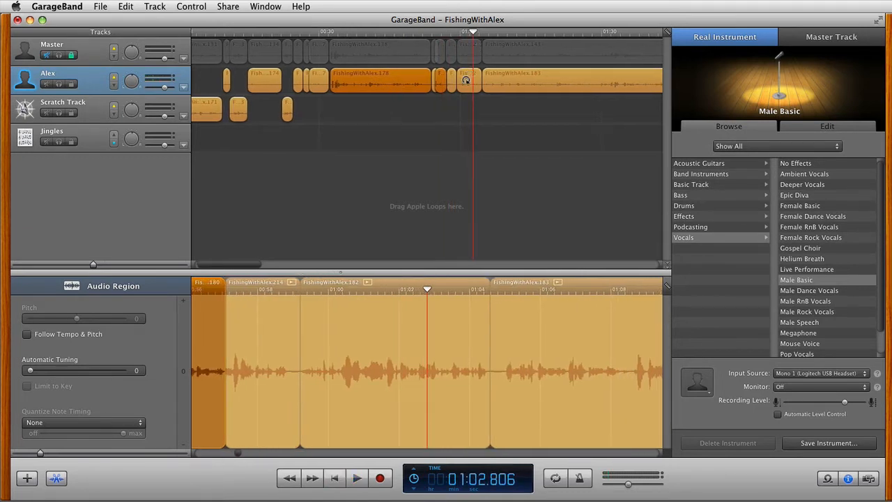
left_click(464, 82)
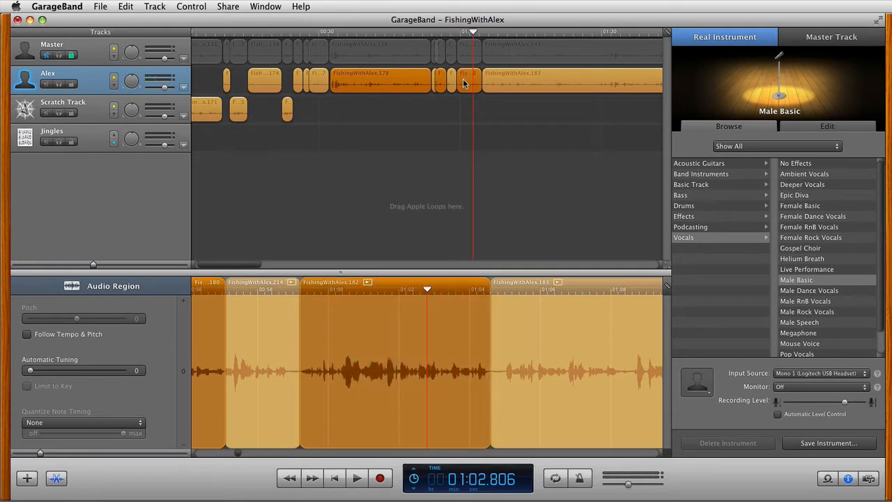
scroll(566, 103, "right", 6)
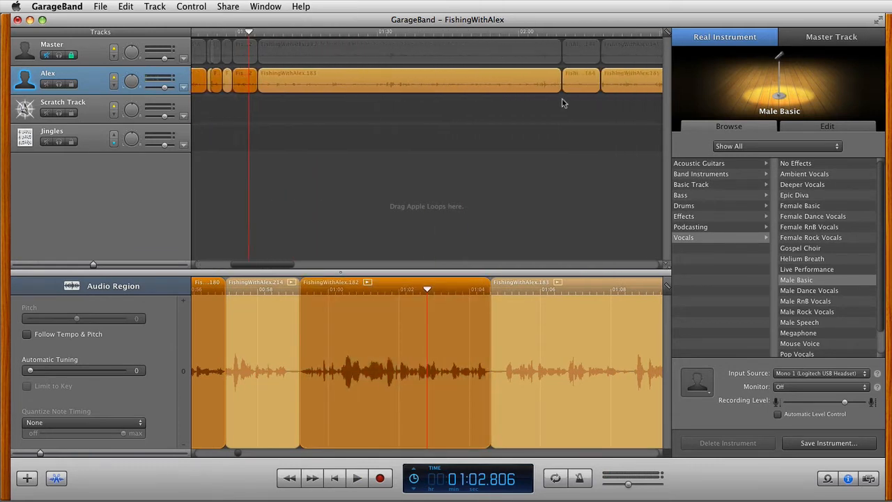
left_click(549, 34)
key("space")
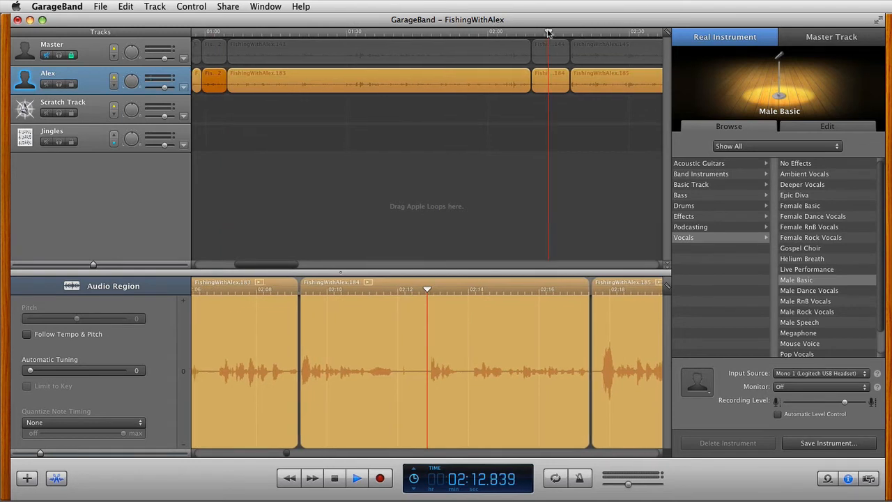
key("space")
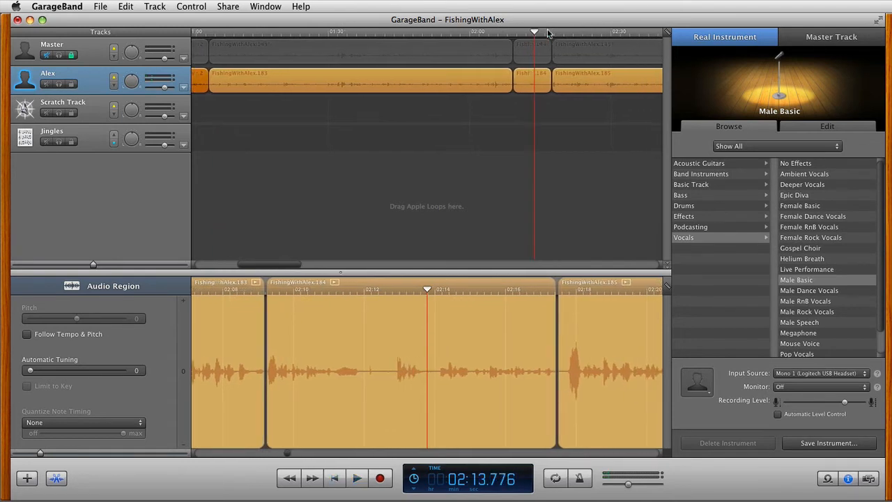
left_click(524, 81)
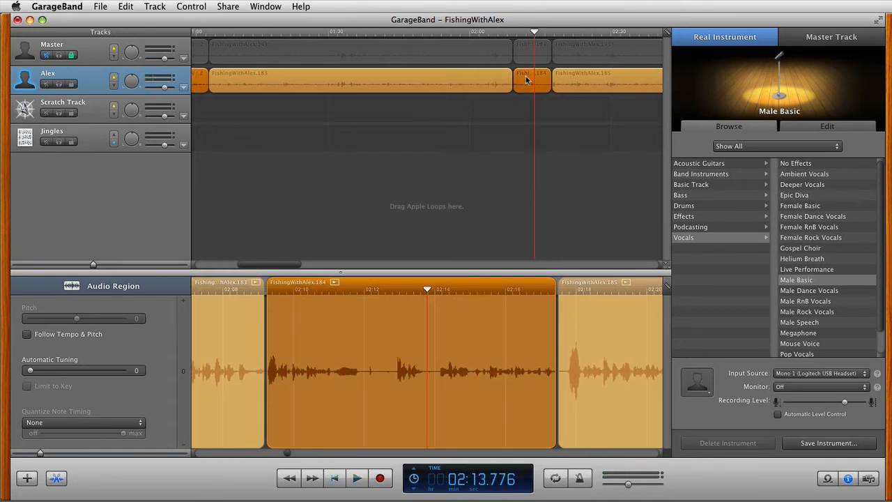
scroll(438, 125, "left", 10)
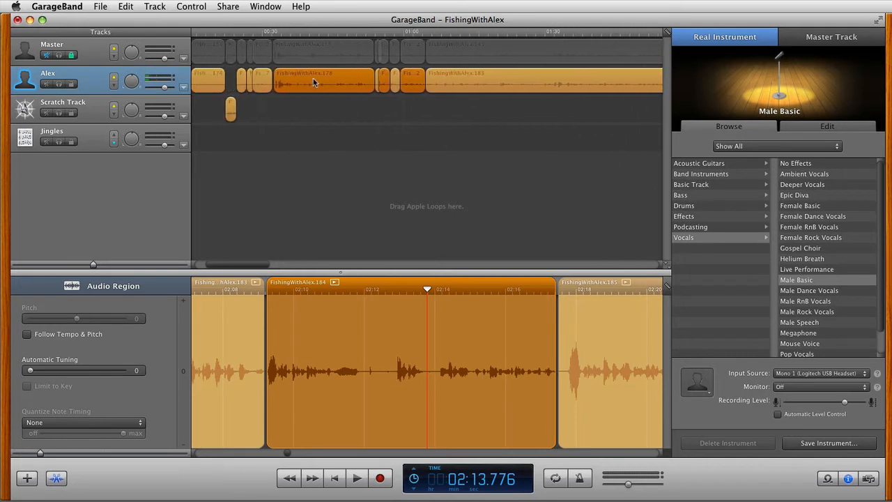
left_click_drag(313, 80, 312, 104)
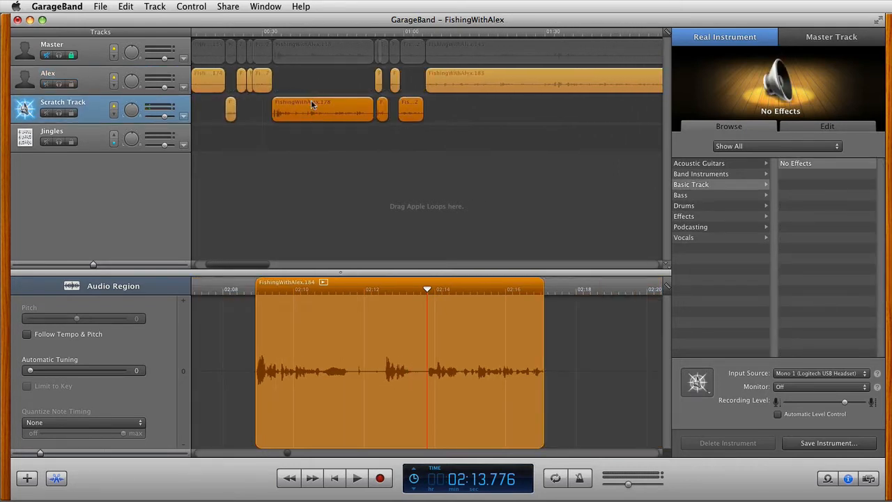
Step: Enlarge the timeline and return to its start to examine how the regions are divided between the voice track and Scratch Track
scroll(462, 119, "right", 10)
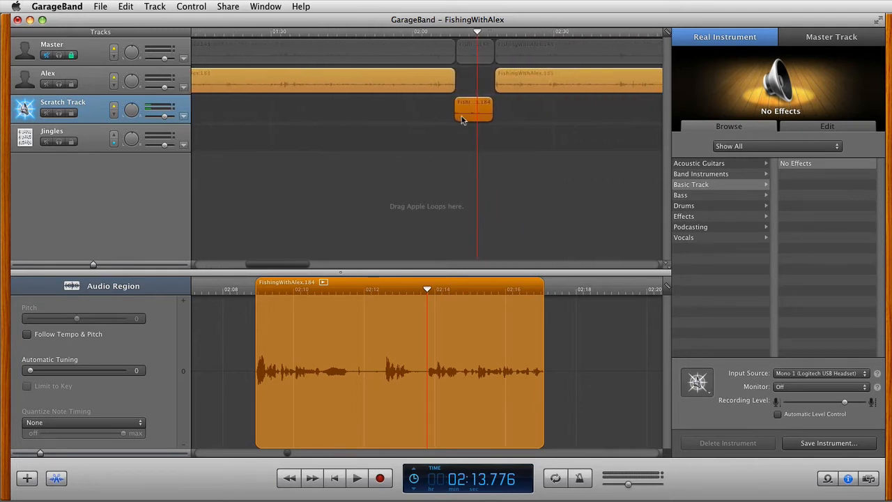
scroll(414, 126, "left", 4)
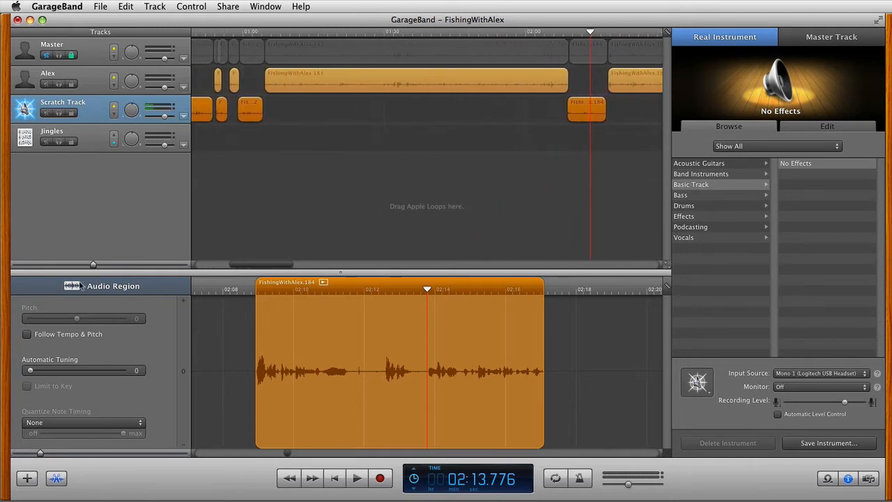
left_click_drag(125, 265, 59, 268)
left_click(116, 264)
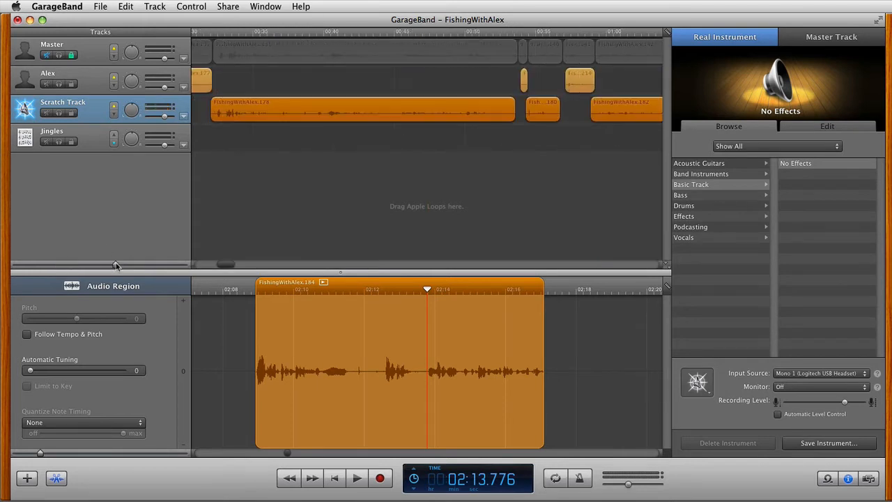
scroll(300, 202, "left", 5)
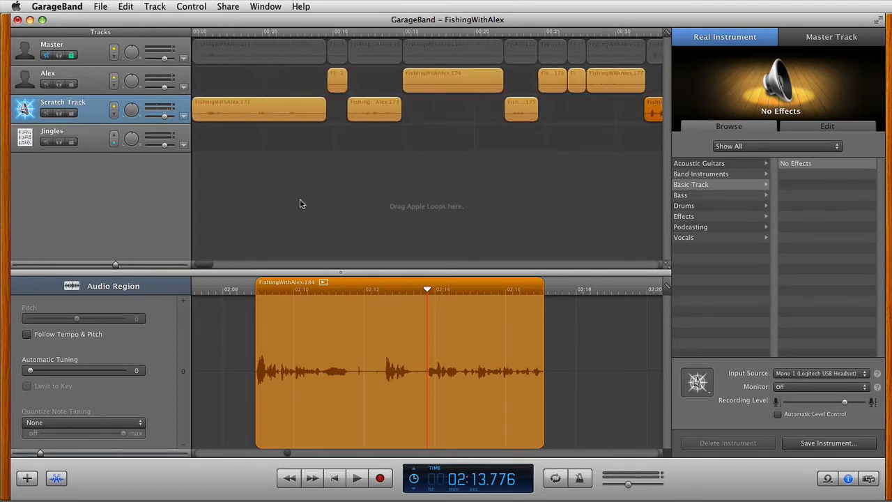
Step: Add a new basic track to the project and hide the track info pane
scroll(505, 141, "right", 3)
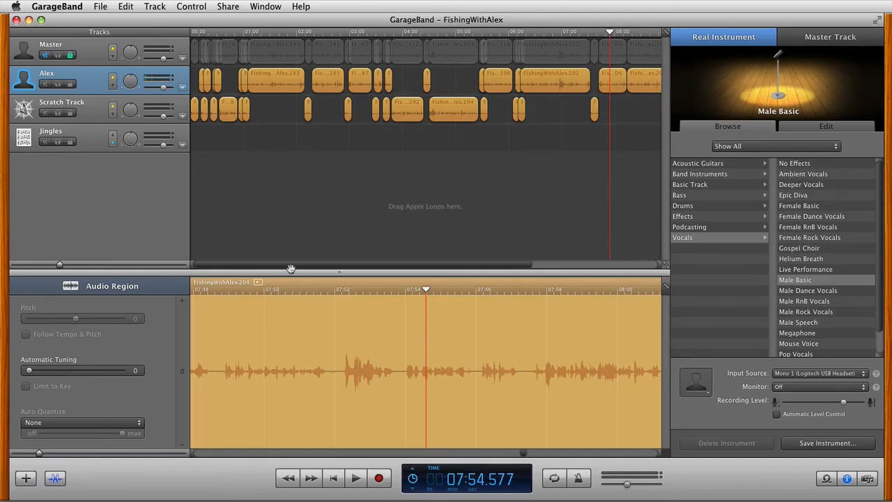
left_click_drag(301, 264, 275, 270)
left_click(154, 7)
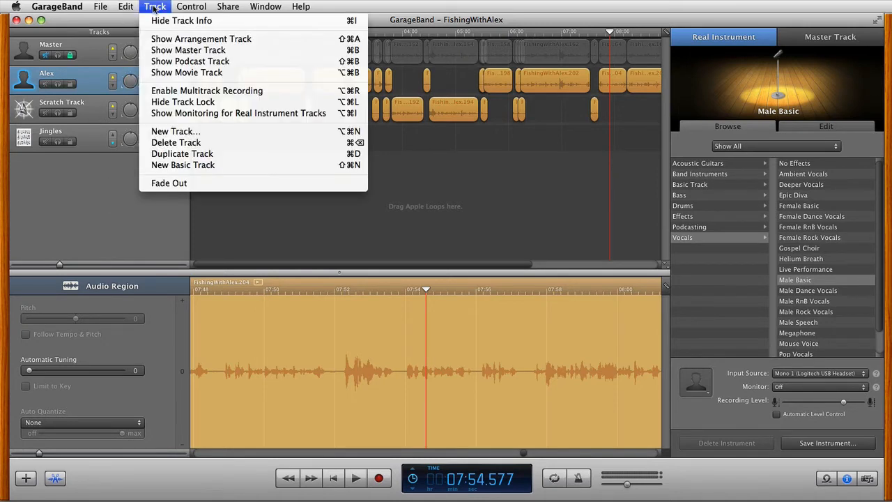
left_click(179, 165)
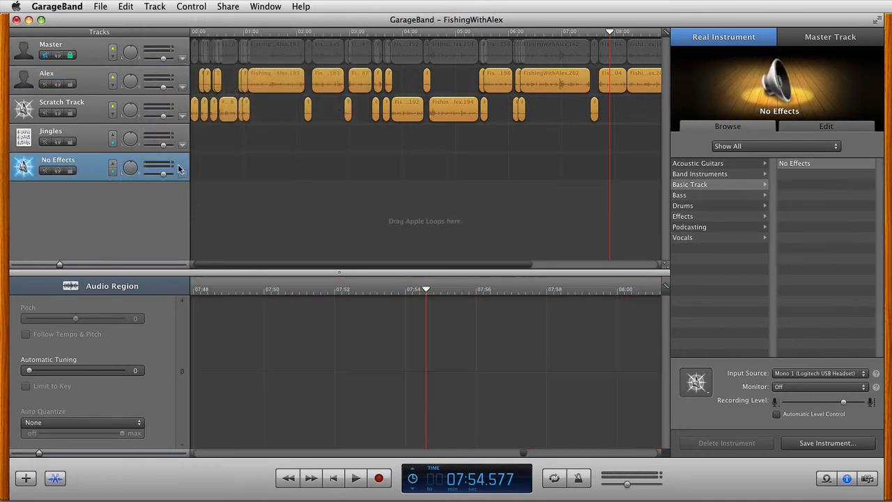
key("super+i")
Step: Rename the new No Effects track as Interview
left_click(54, 160)
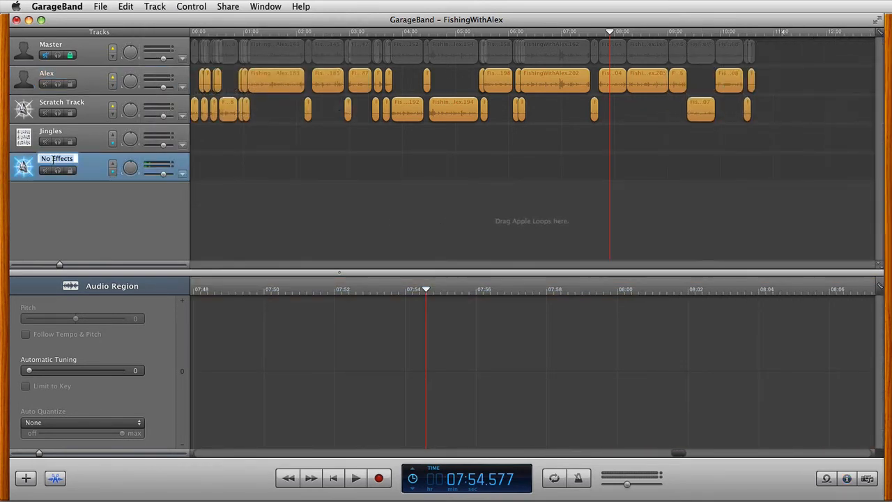
key("super+a")
key("BackSpace")
type("INtr")
key("BackSpace")
key("BackSpace")
key("BackSpace")
type("nterview")
key("Return")
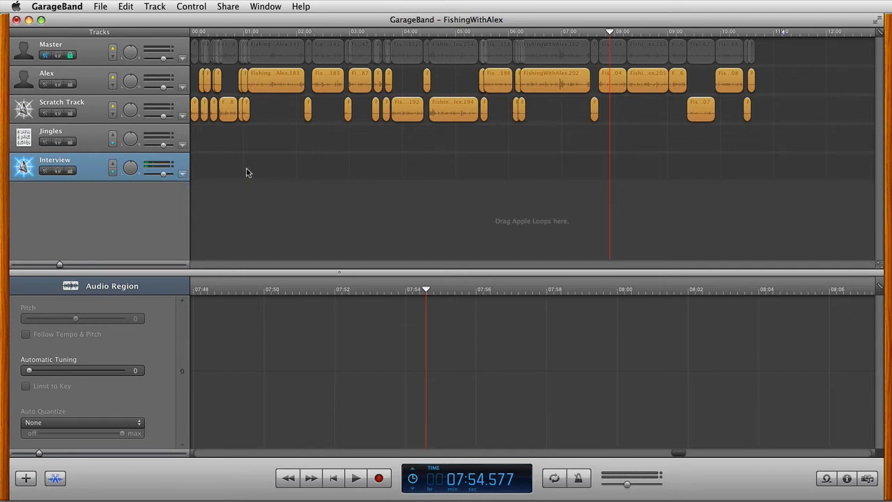
Step: Mute the Scratch Track and audition the voice track from the beginning of region 204, at about 07:42
left_click(58, 170)
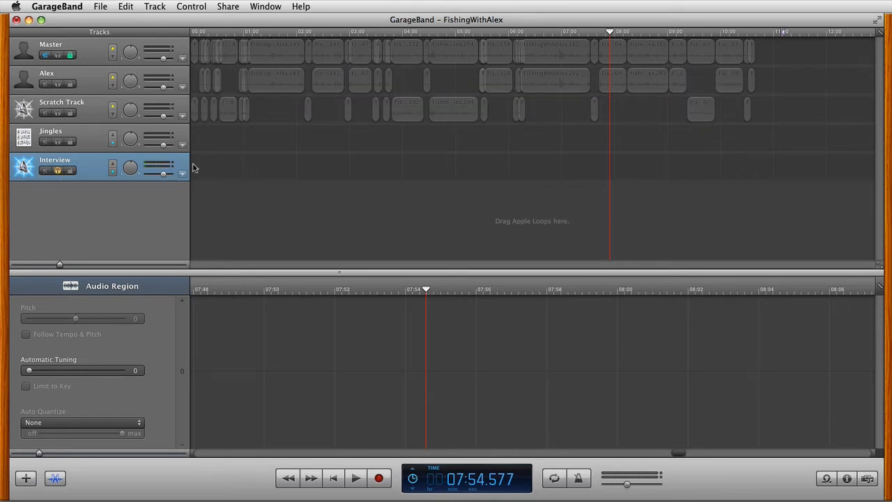
left_click(58, 171)
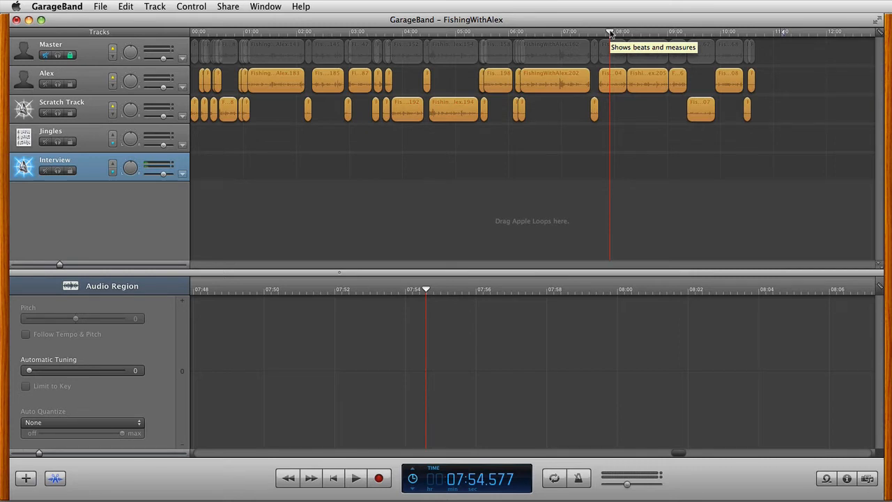
left_click(44, 114)
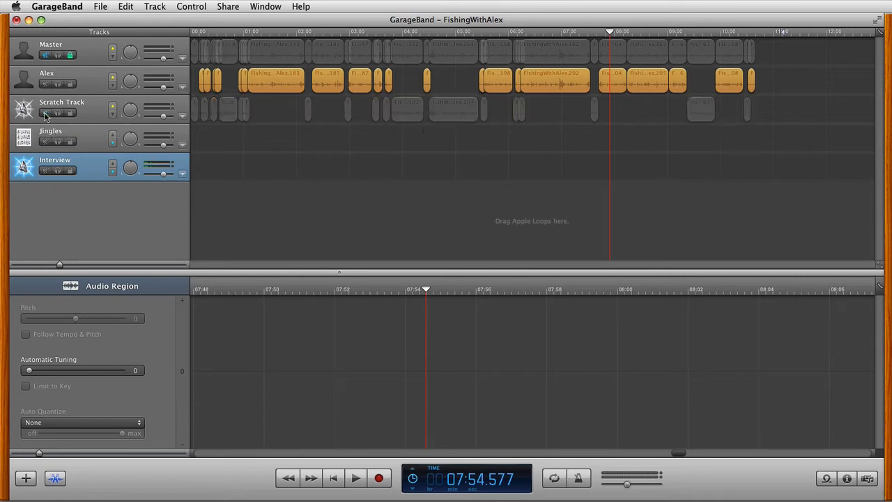
left_click_drag(608, 34, 599, 34)
key("space")
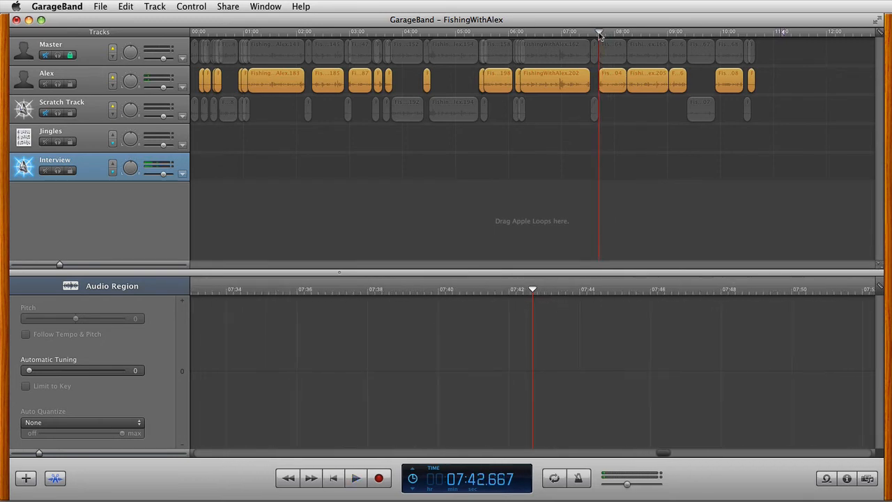
key("space")
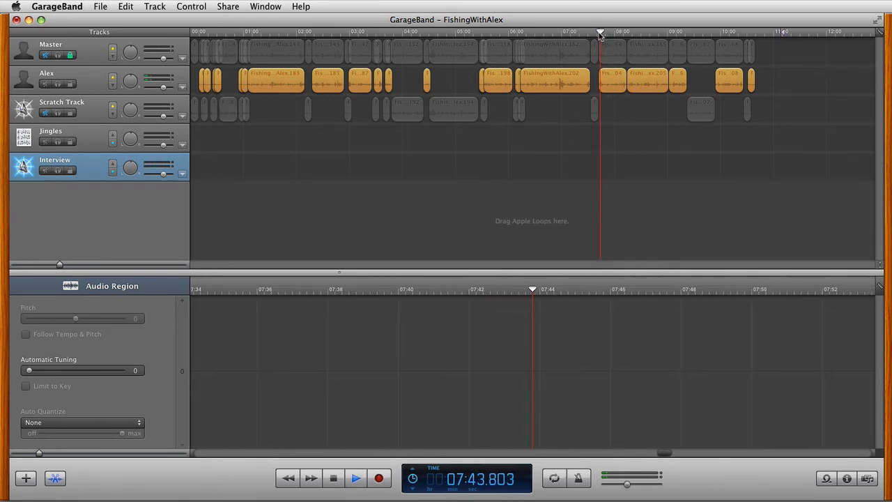
key("space")
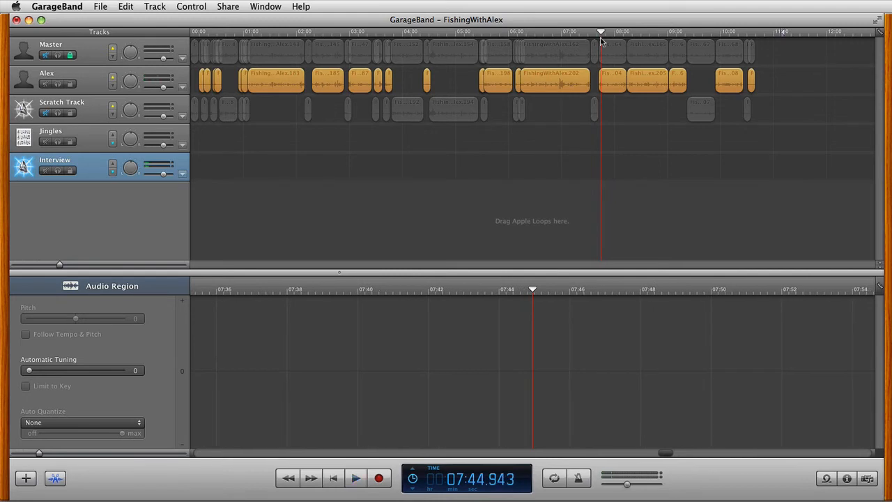
Step: Copy region 204 from the voice track and paste it at the very start of the Interview track
left_click(612, 77)
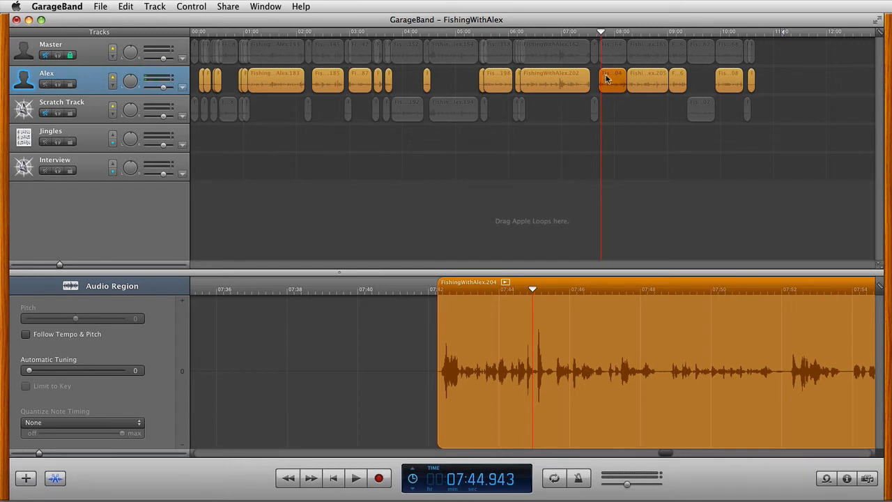
left_click(126, 6)
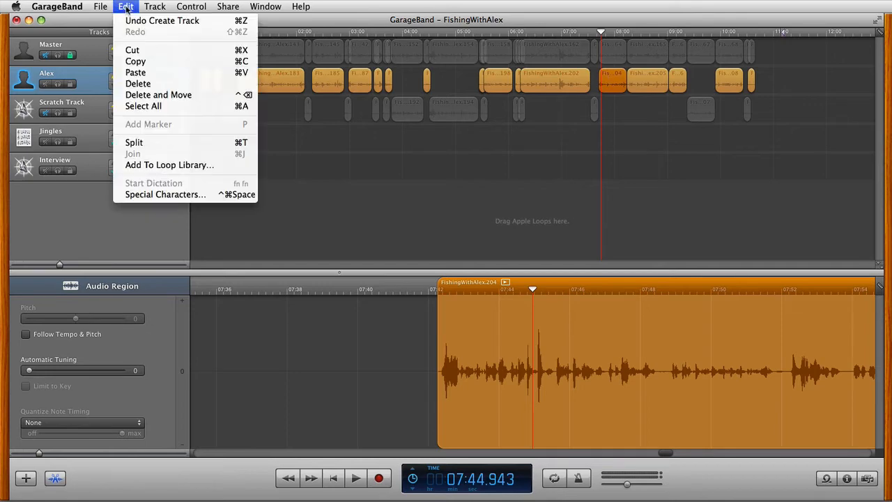
left_click(137, 61)
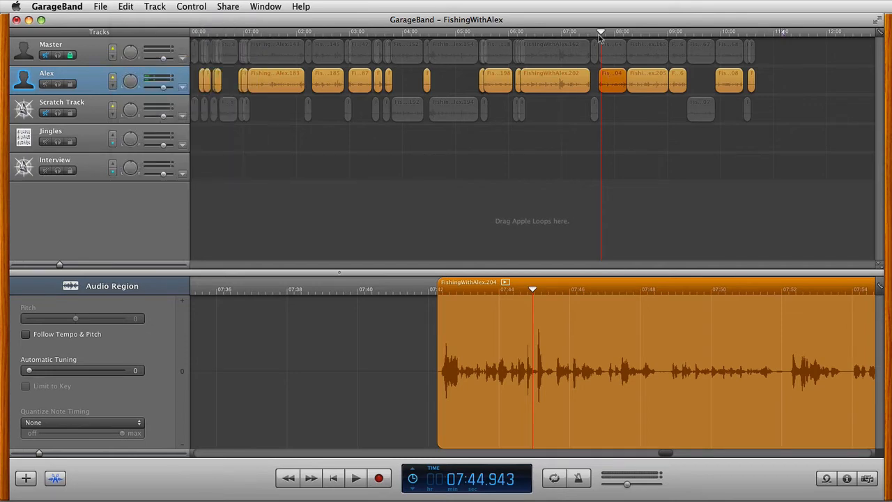
left_click_drag(601, 33, 476, 33)
key("Home")
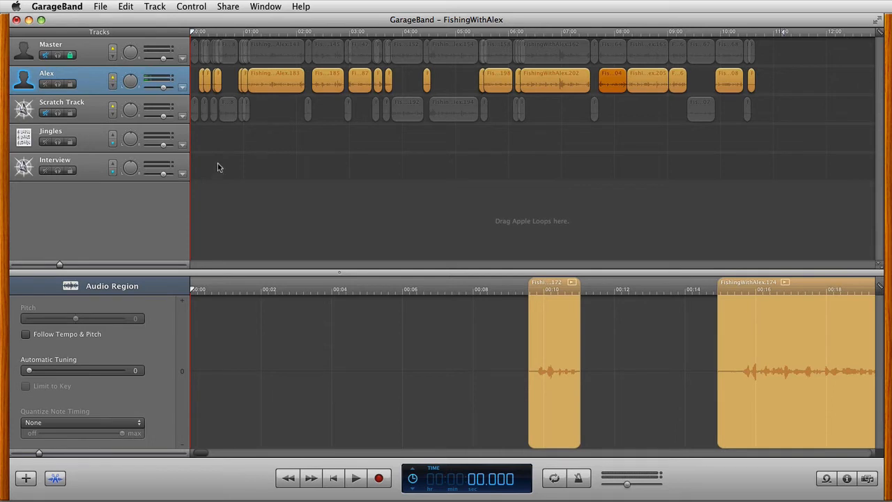
left_click(89, 165)
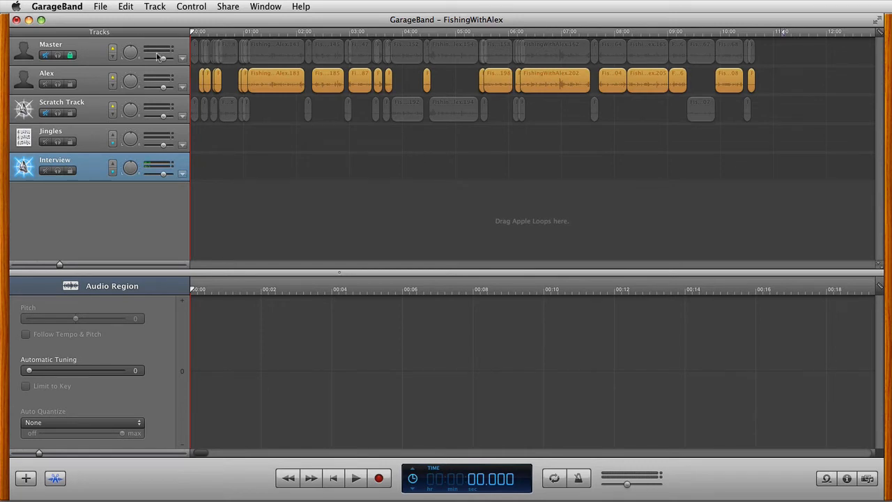
left_click(127, 6)
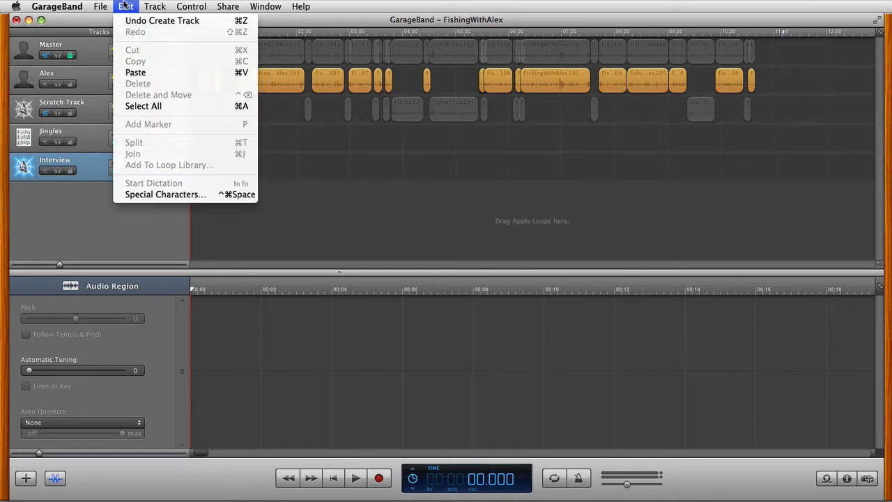
left_click(136, 72)
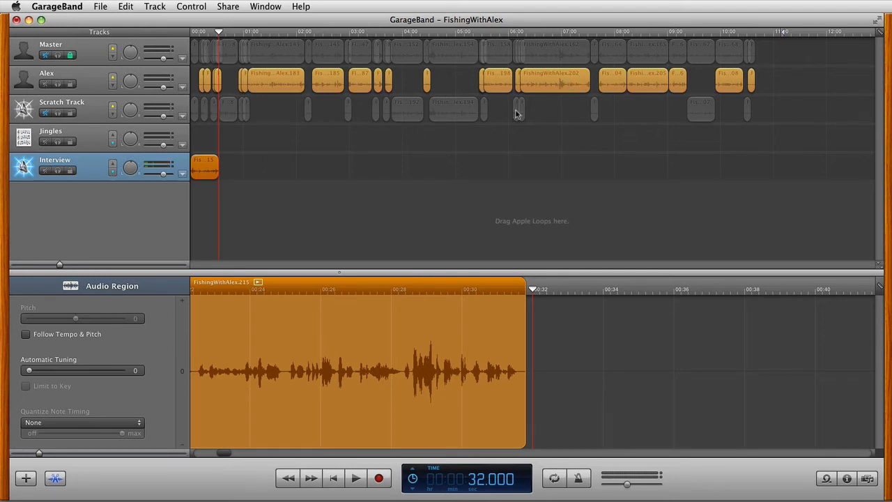
Step: Play the project from its start to hear the pasted Interview clip together with the voice track
left_click(549, 82)
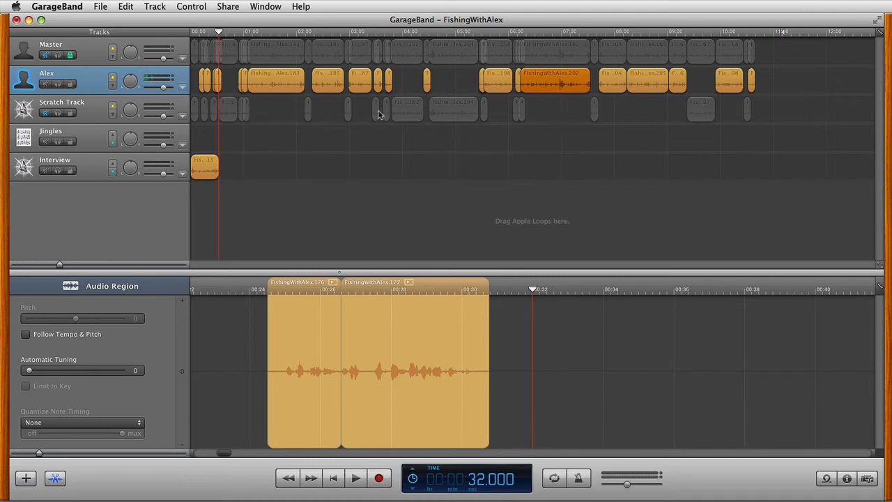
left_click_drag(218, 34, 191, 36)
key("space")
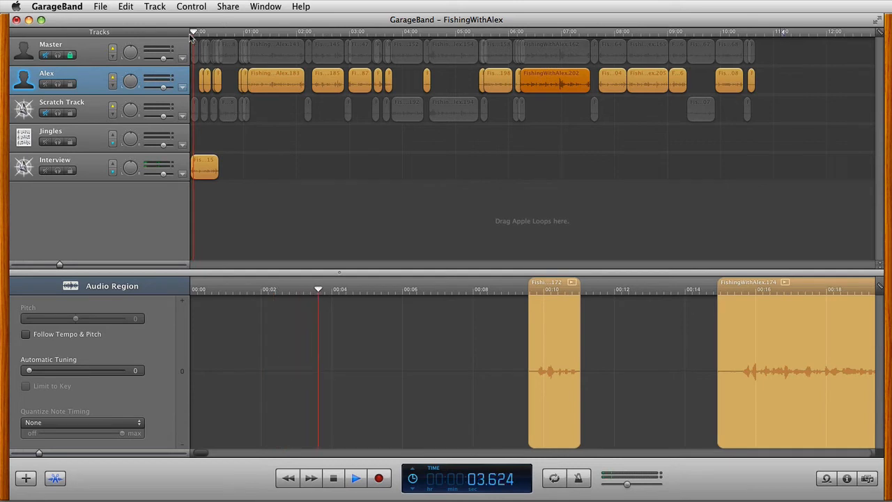
left_click(87, 157)
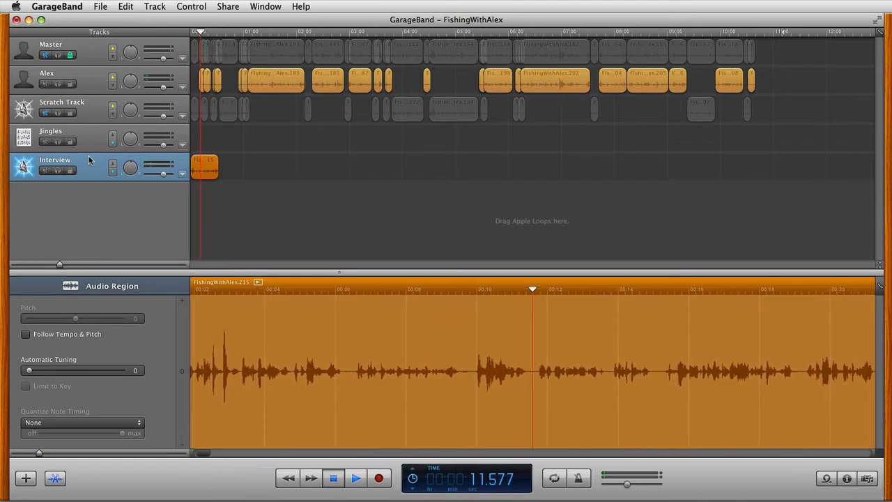
key("space")
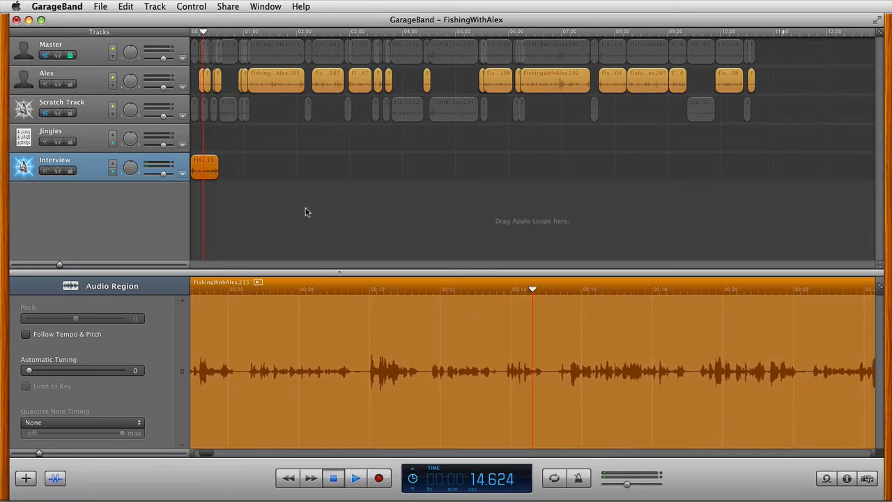
key("space")
Step: Solo the Interview track and play its clip, stopping at about 00:15 where the excerpt should end
mouse_move(21, 151)
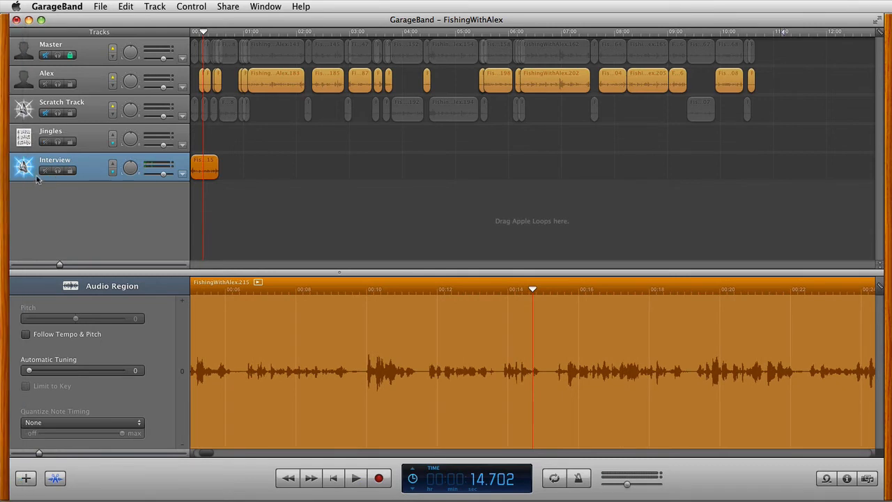
left_click(58, 170)
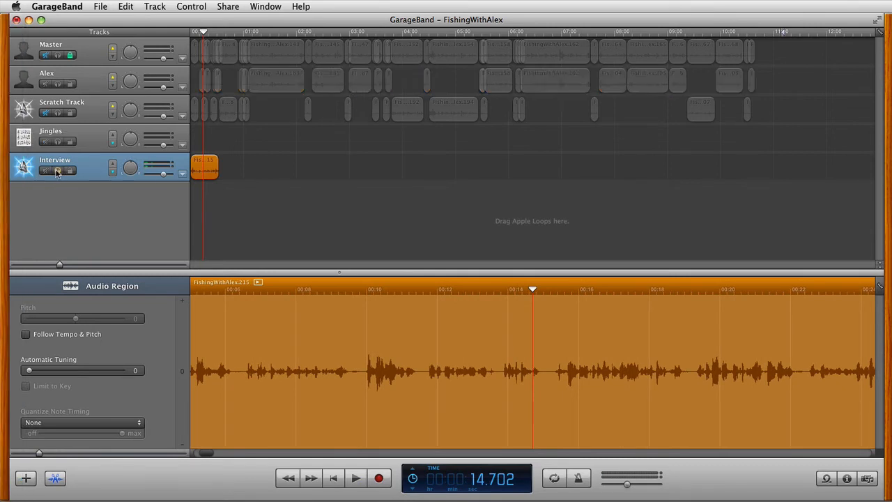
left_click_drag(203, 33, 197, 36)
key("space")
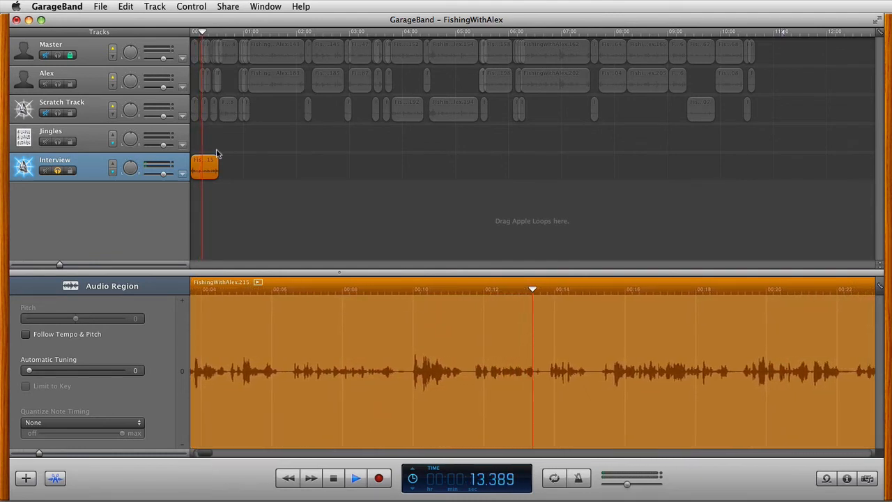
key("space")
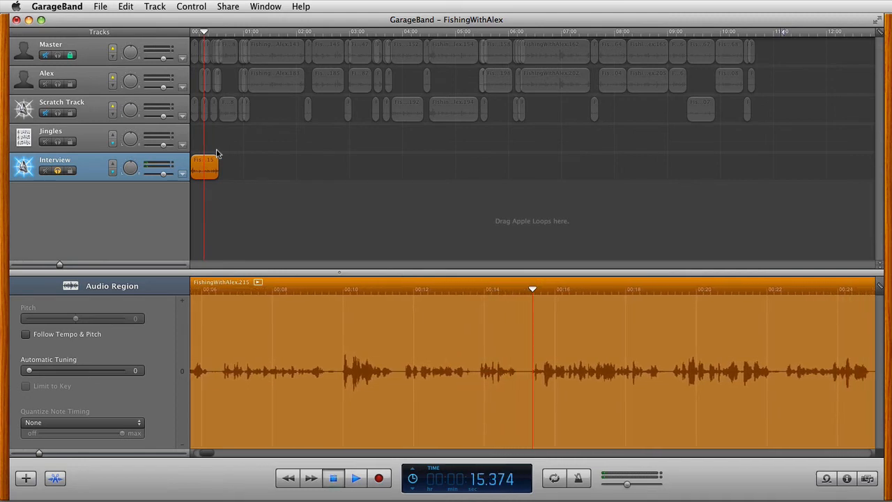
Step: Split the Interview clip at the playhead, about 00:15, and delete the portion after the cut
left_click(532, 290)
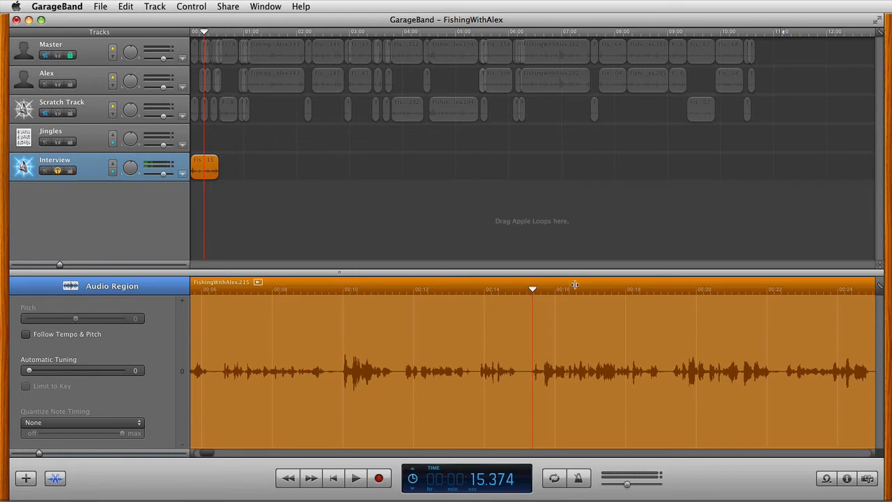
key("super+t")
left_click(622, 289)
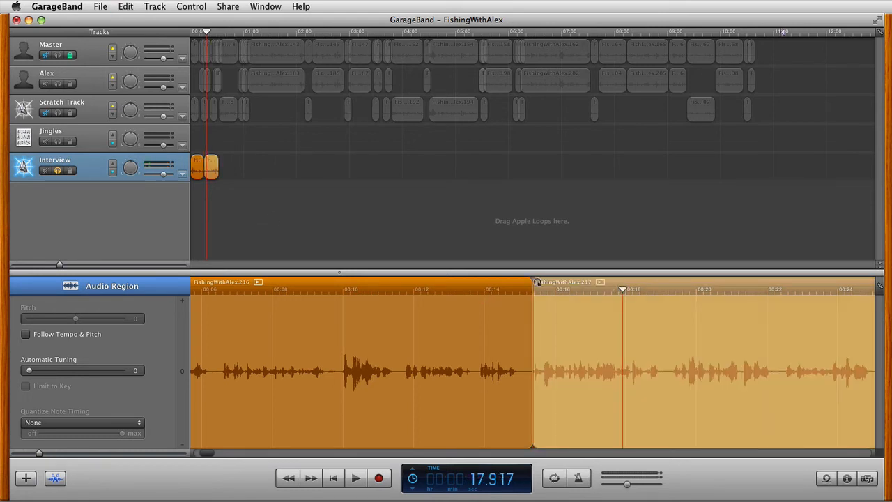
left_click(550, 289)
left_click(549, 284)
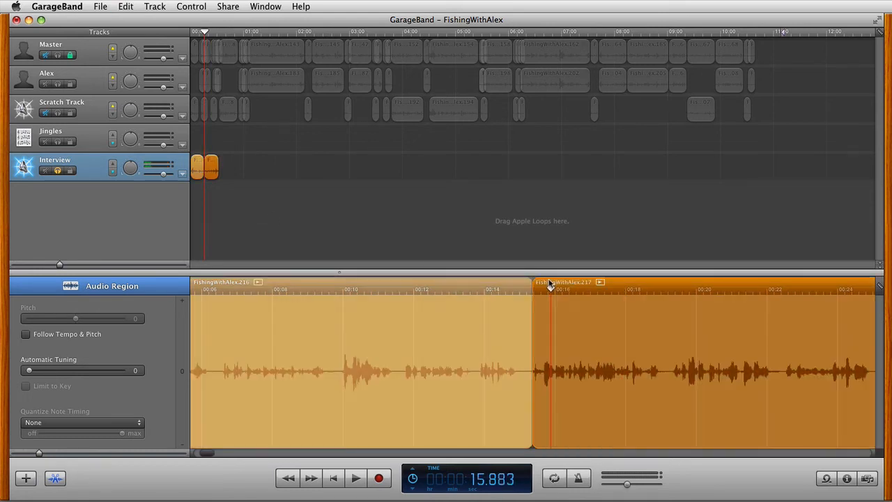
key("Delete")
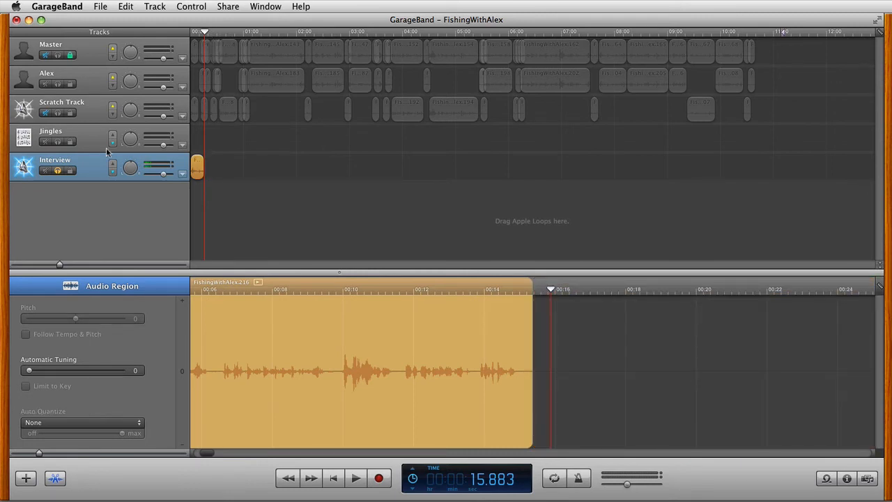
Step: Solo the voice track instead of the Interview track and play it from about 07:42 and again near 08:15 to find the next excerpt
left_click(59, 84)
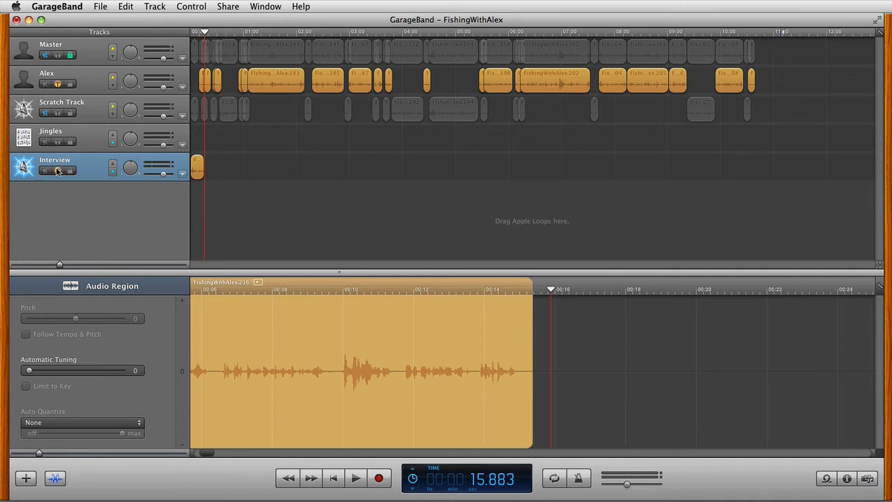
left_click(58, 172)
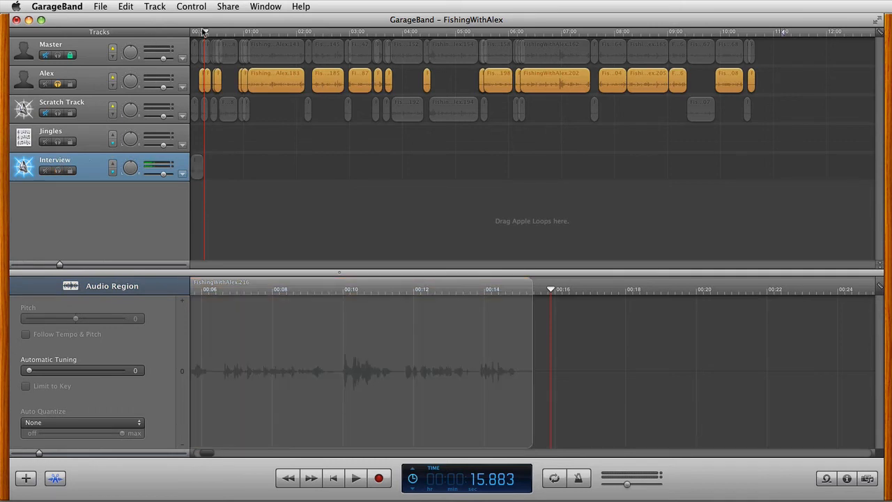
left_click_drag(203, 32, 598, 50)
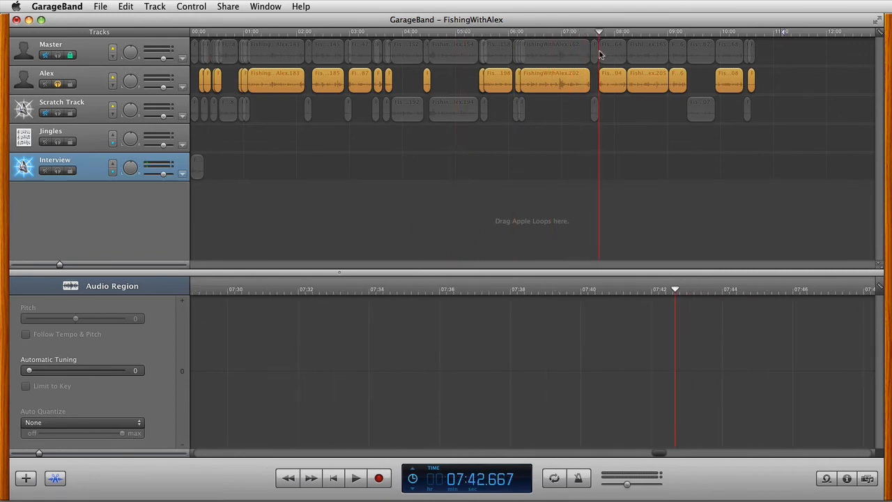
key("space")
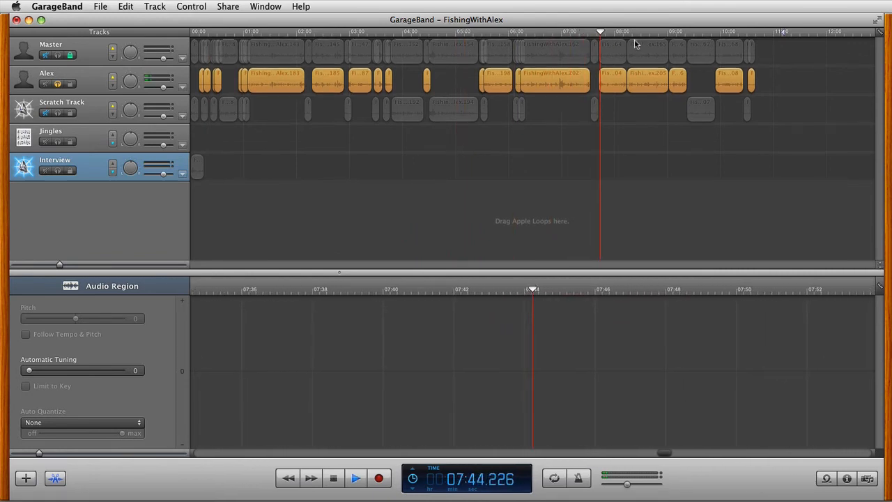
key("space")
left_click(624, 33)
key("space")
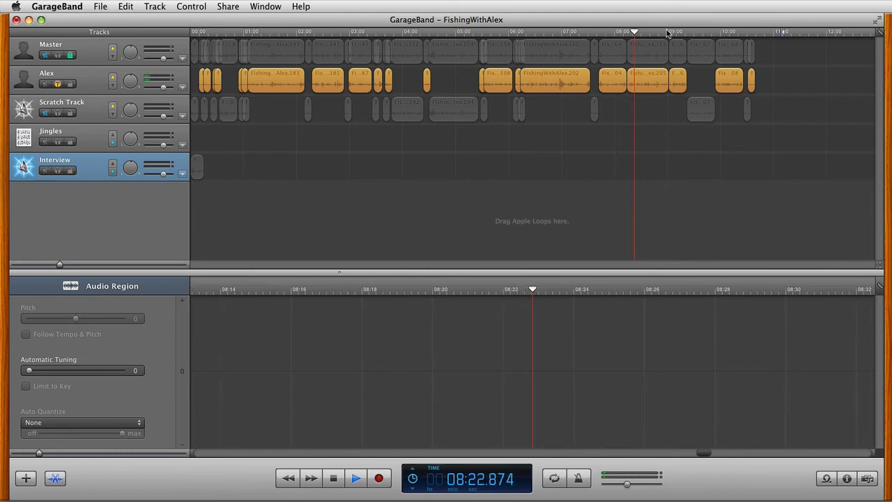
key("space")
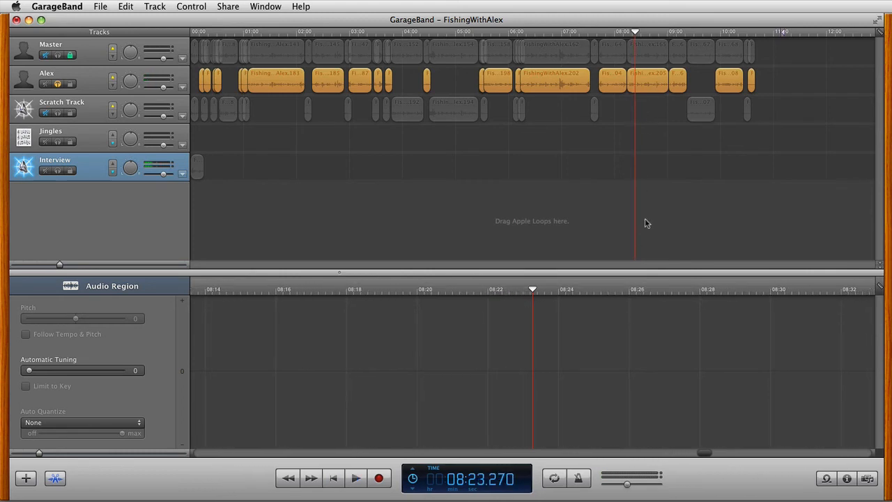
Step: Copy region 205 from the voice track and paste it on the soloed Interview track at about 00:15.5, just after the first clip
left_click(644, 82)
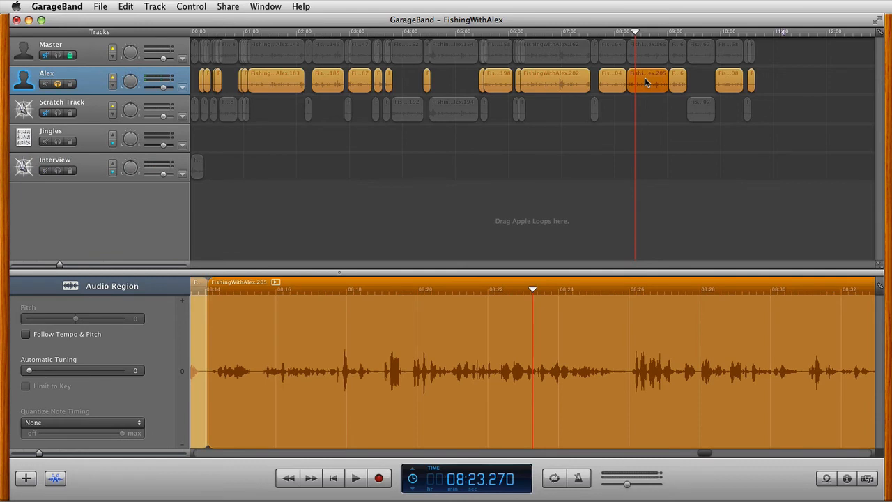
key("super+c")
left_click(58, 170)
left_click_drag(636, 31, 205, 44)
left_click(127, 159)
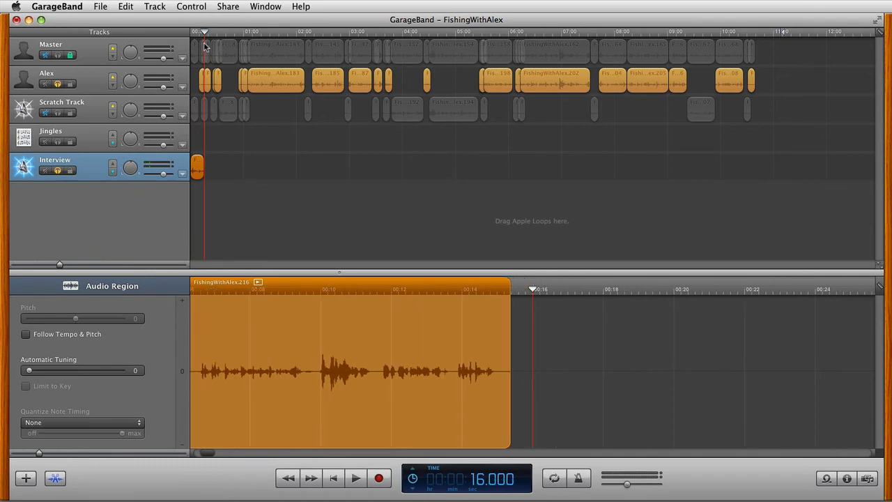
left_click(530, 292)
left_click_drag(530, 292, 515, 293)
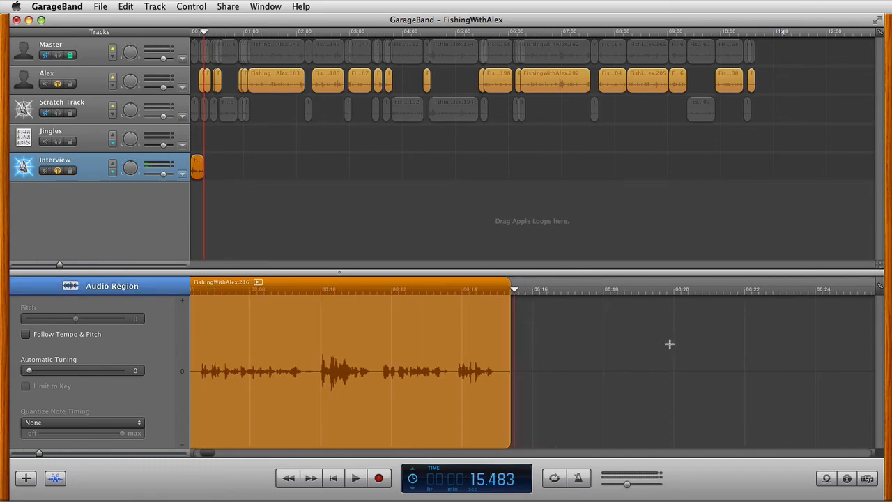
key("super+v")
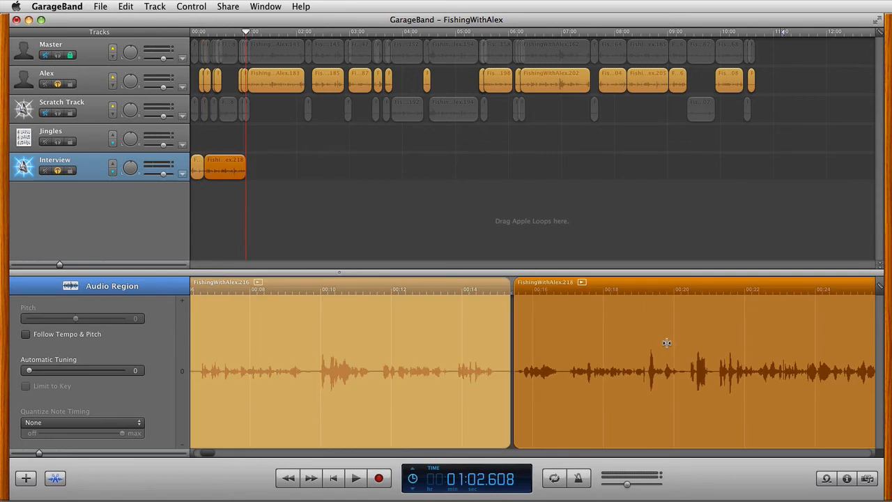
Step: Play the pasted clip from about 00:15.8 and turn off the voice track's solo, leaving only the Interview track soloed
left_click_drag(551, 285, 551, 284)
left_click(526, 289)
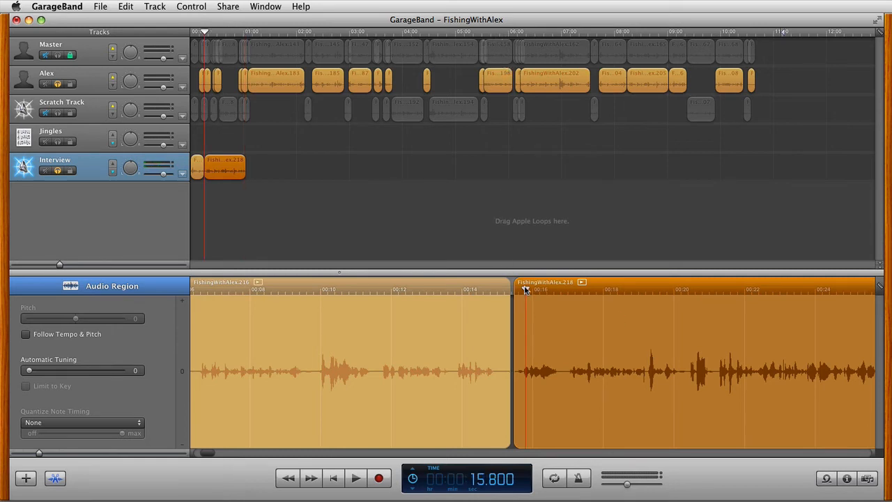
key("space")
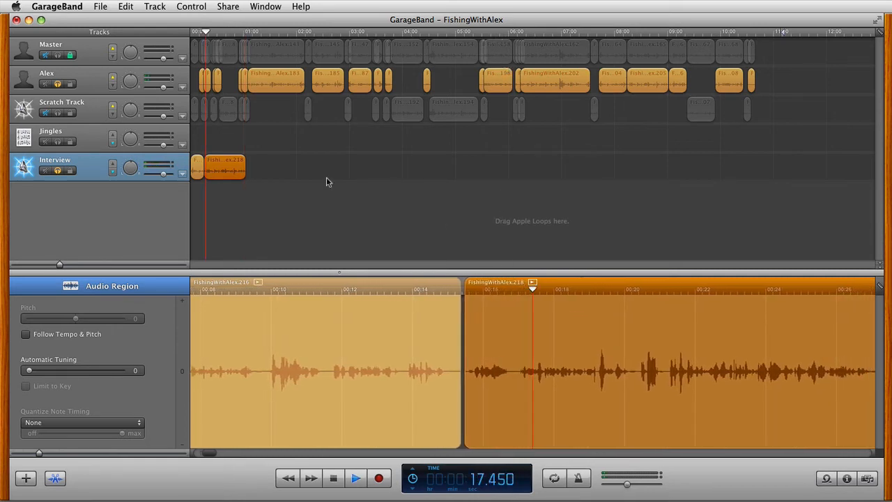
key("space")
left_click(58, 171)
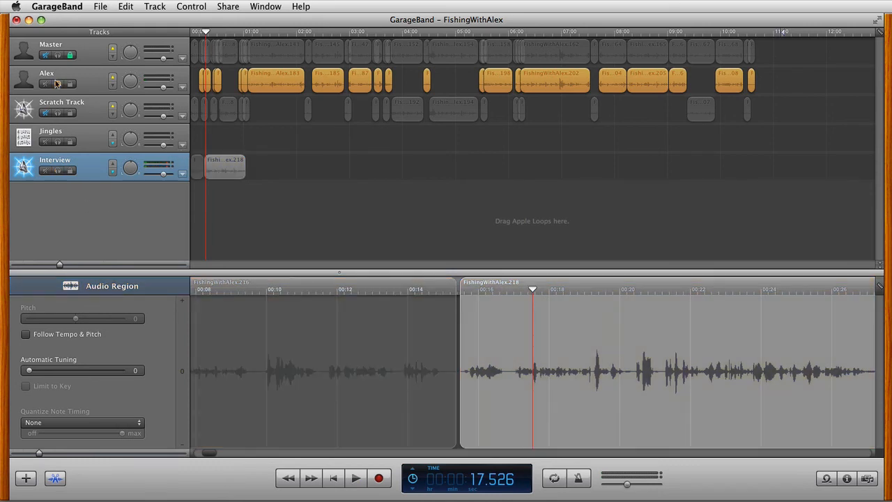
left_click(60, 167)
left_click(58, 170)
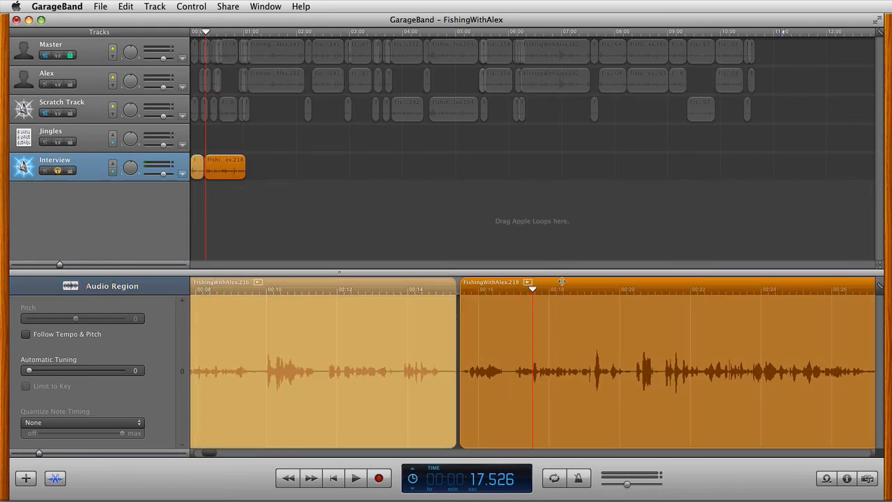
Step: Listen for the excerpt's start, split the second Interview clip at about 00:20.3, and delete the portion before the cut
key("space")
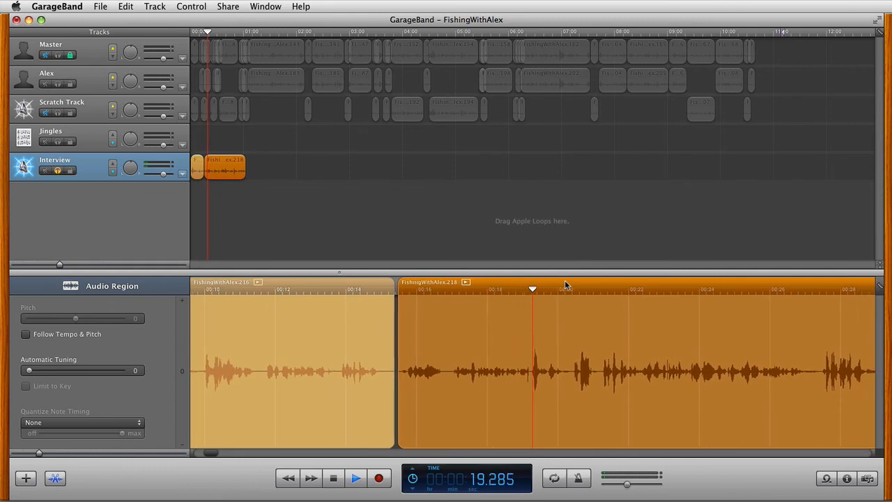
key("space")
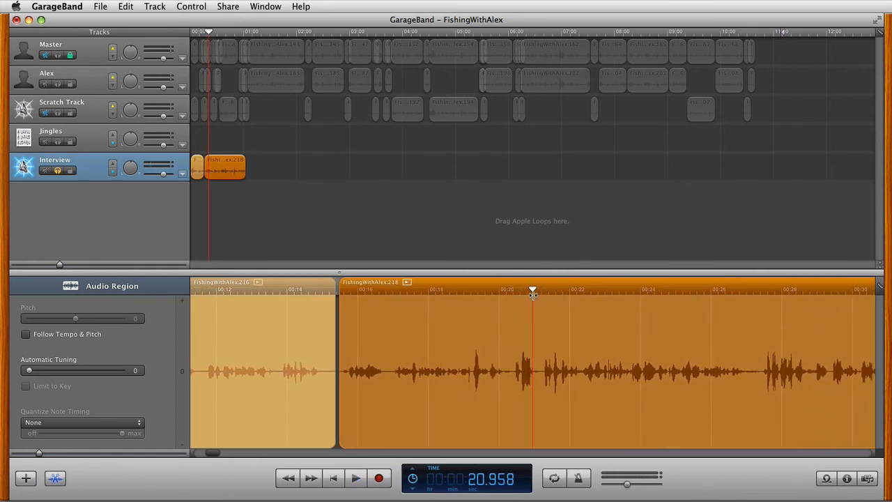
left_click_drag(534, 292, 494, 292)
key("space")
key("space")
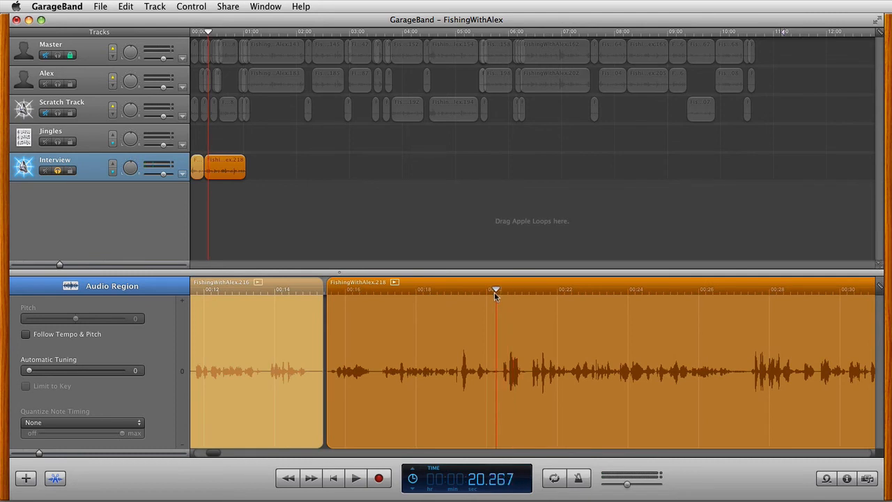
key("super+t")
left_click(449, 290)
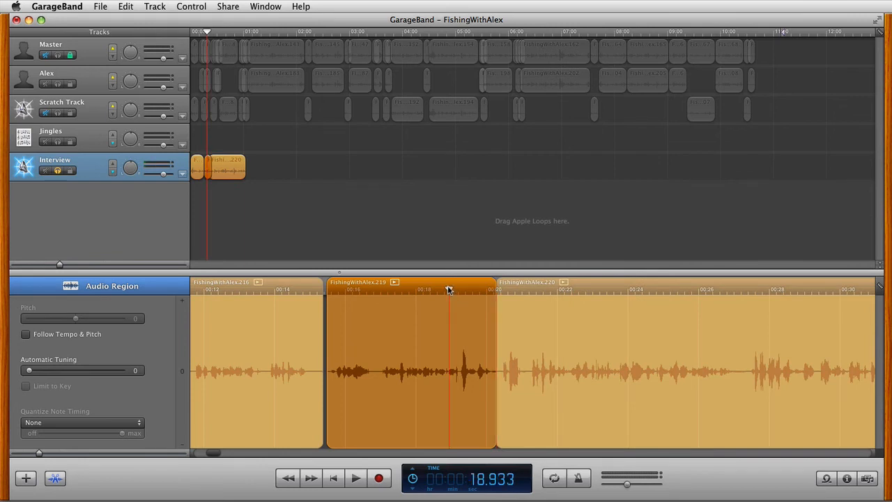
key("Delete")
Step: Move the remaining second Interview clip earlier so it starts directly after the first clip
left_click(529, 284)
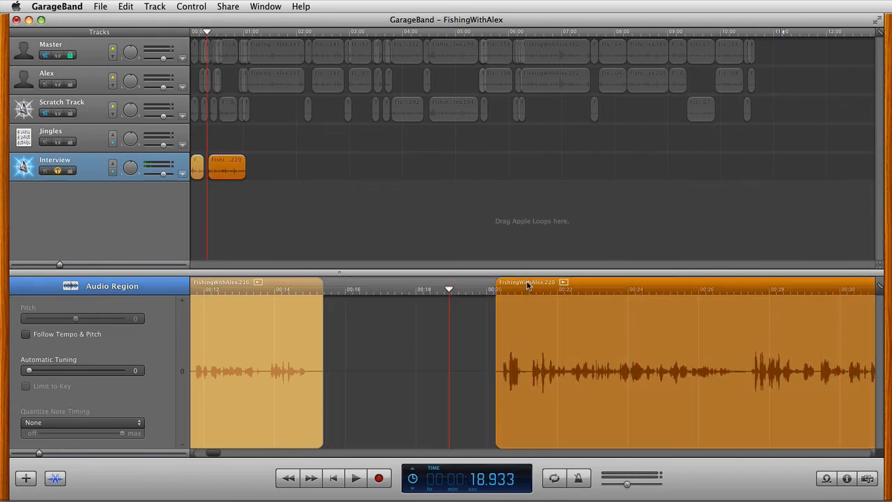
left_click(528, 284)
left_click(583, 289)
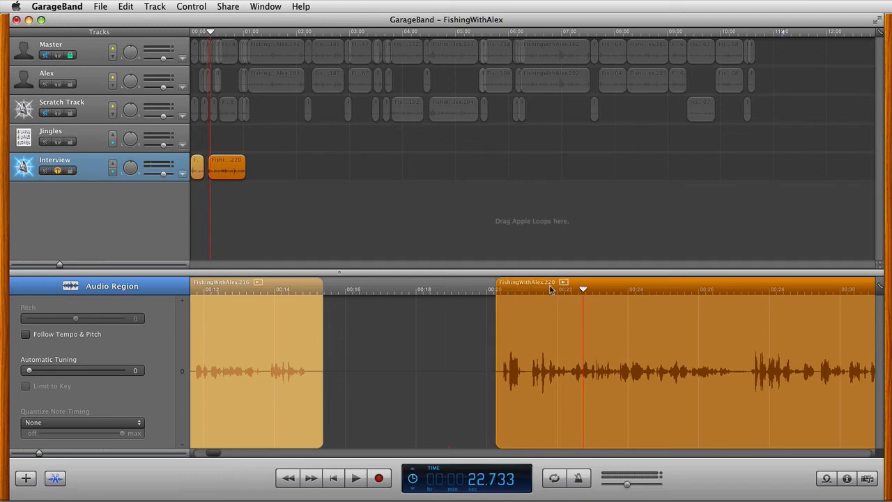
left_click_drag(527, 284, 370, 285)
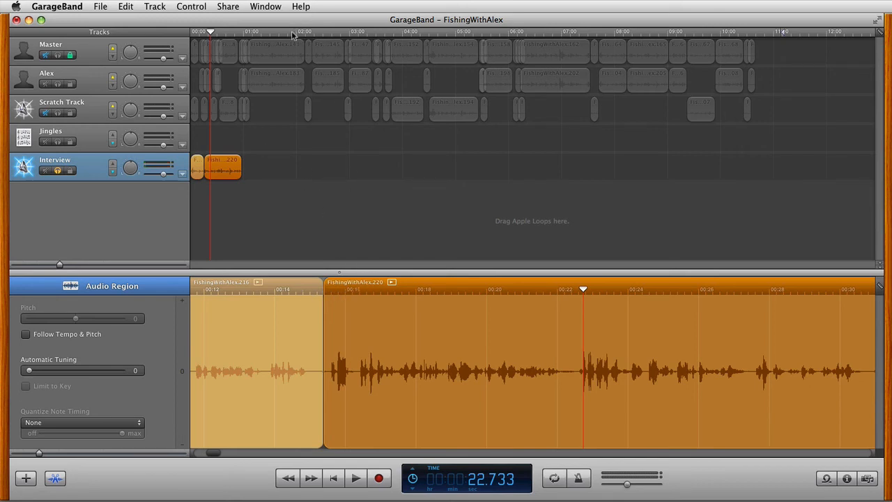
Step: Rename the first Interview clip as "Love at first sight"
scroll(362, 341, "left", 5)
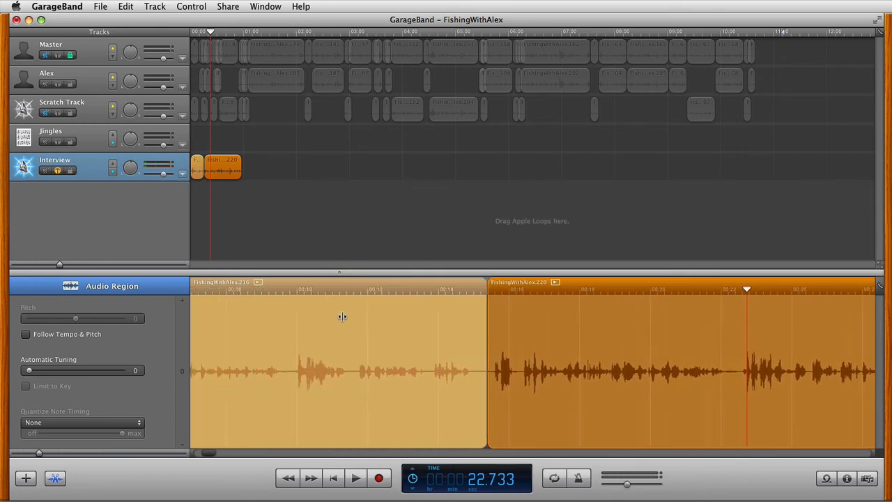
scroll(342, 316, "left", 7)
left_click(220, 285)
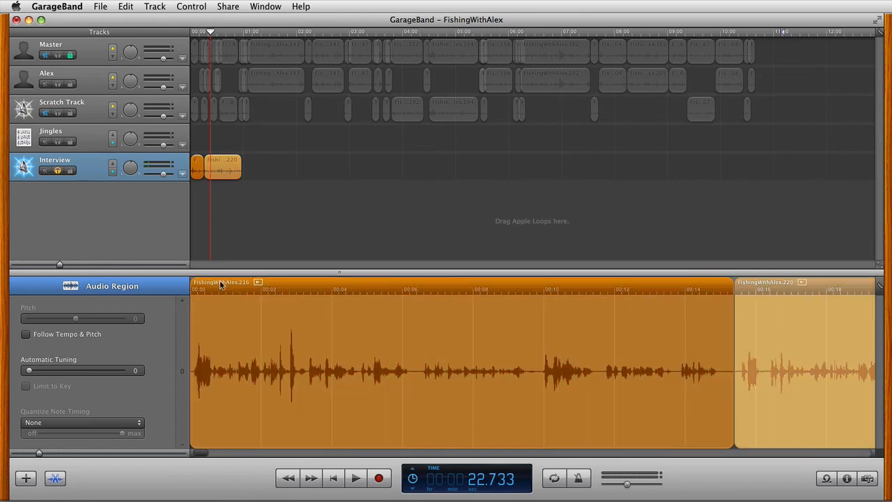
left_click(219, 285)
key("Return")
left_click(210, 284)
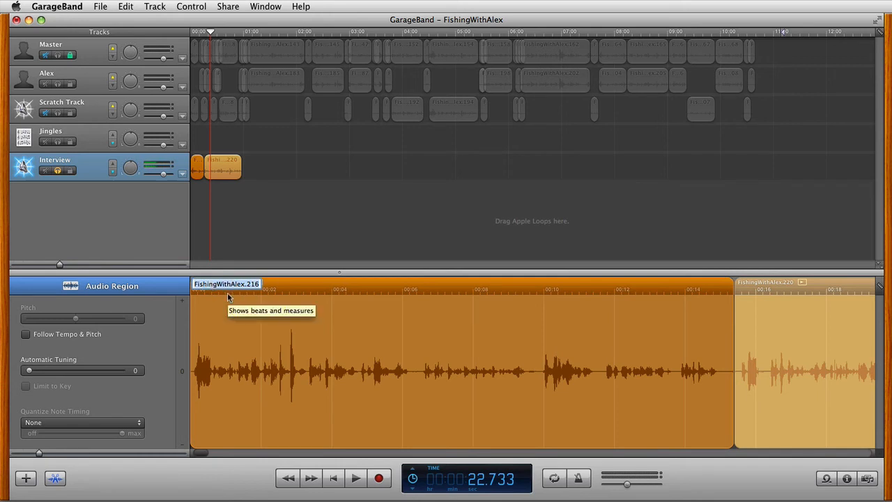
type("Love at first sight")
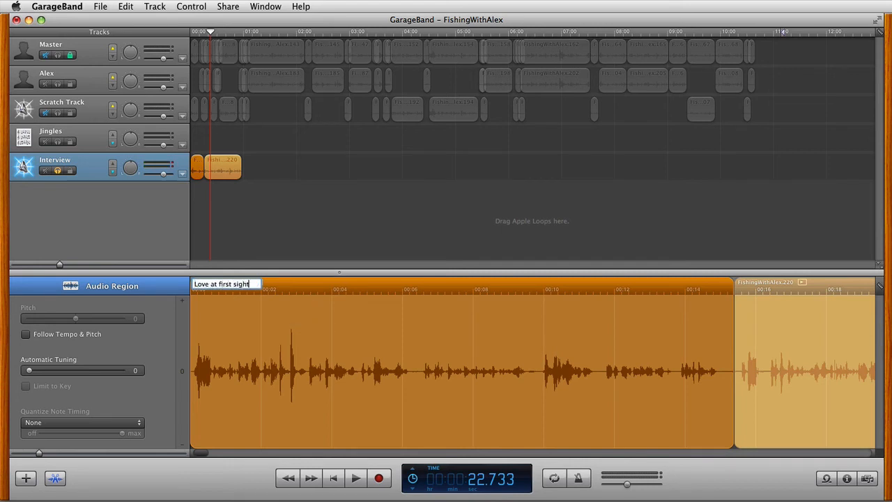
key("Return")
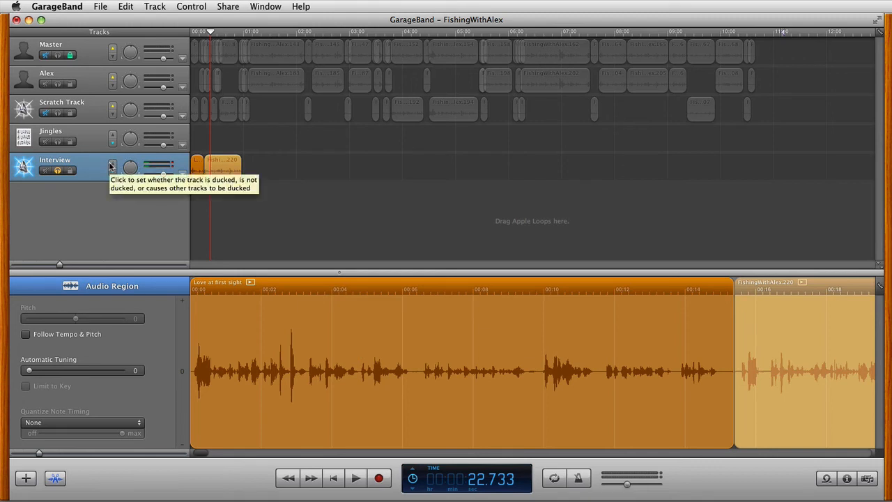
Step: Turn off the Interview track's solo and select region 183 on the voice track
left_click(59, 172)
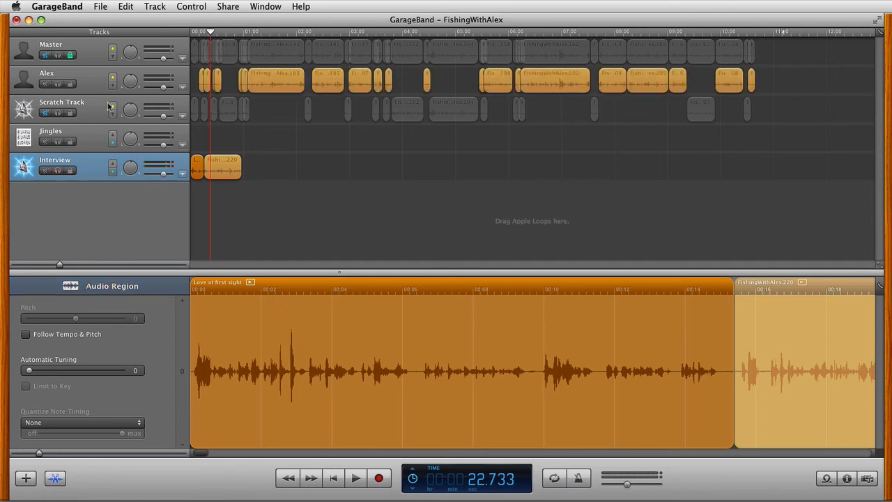
left_click(88, 81)
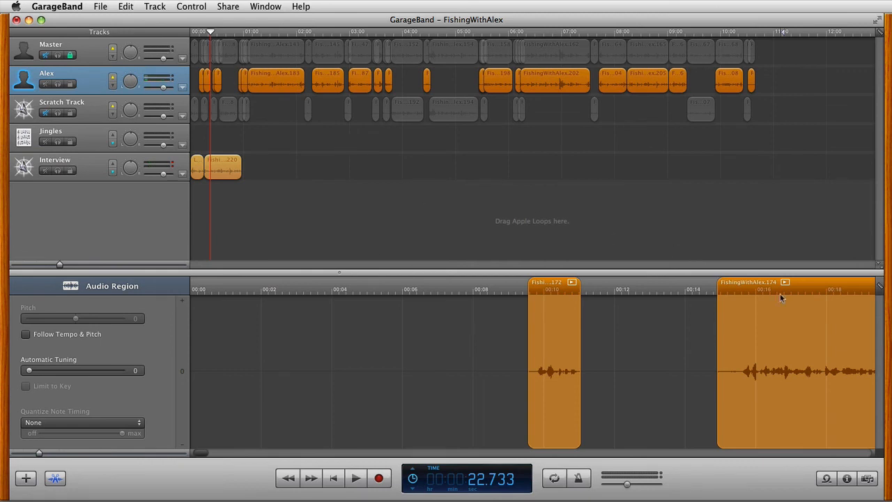
left_click(541, 284)
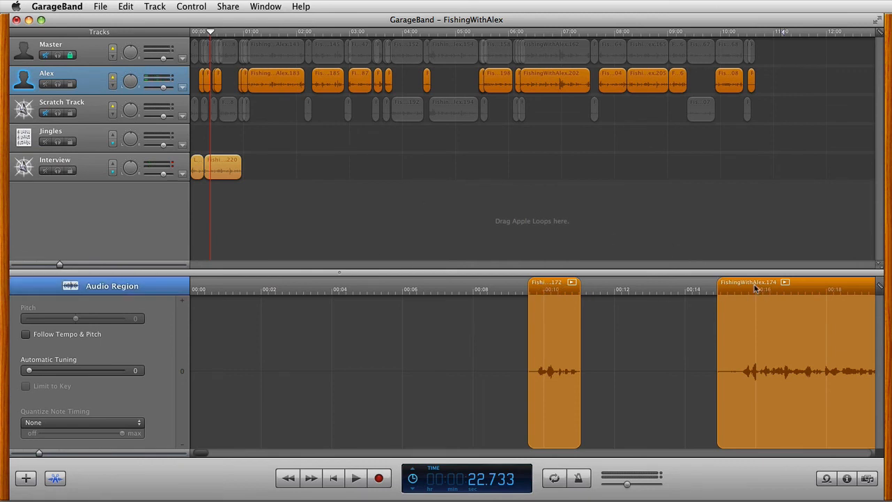
left_click(276, 106)
left_click(265, 79)
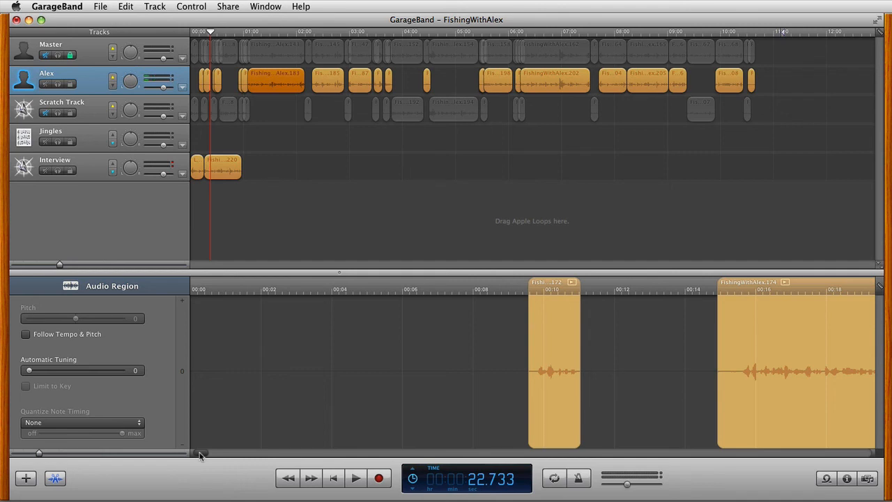
Step: Rename the second Interview clip as "My dad was a fisherman"
left_click(219, 166)
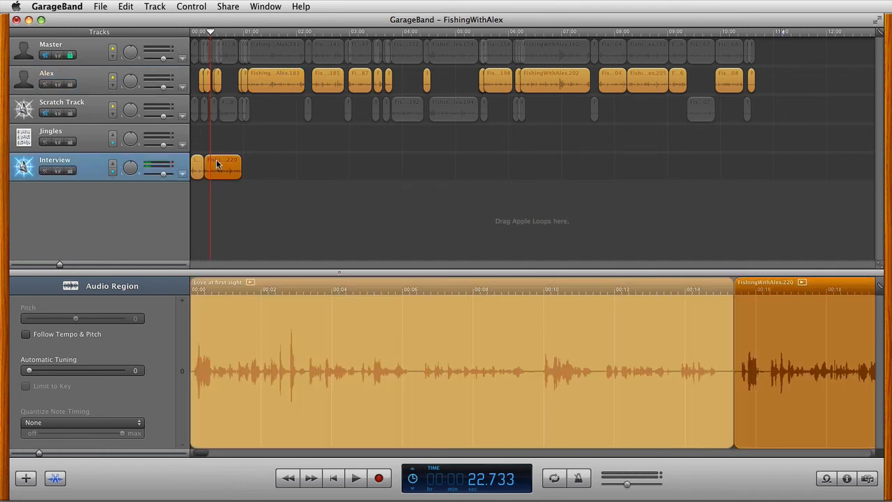
left_click(758, 285)
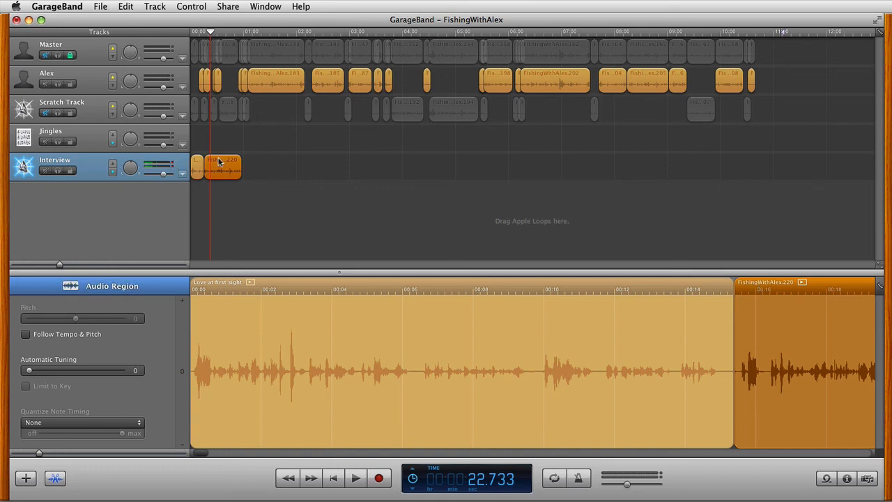
left_click(762, 283)
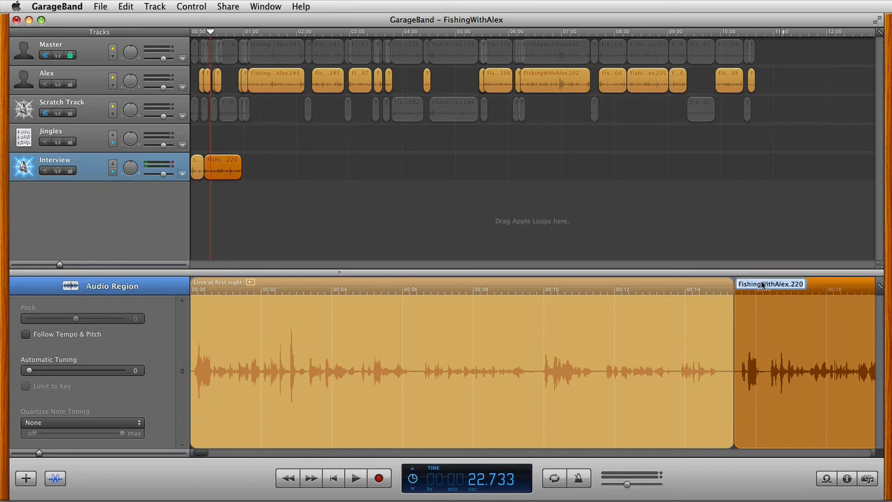
type("My dad")
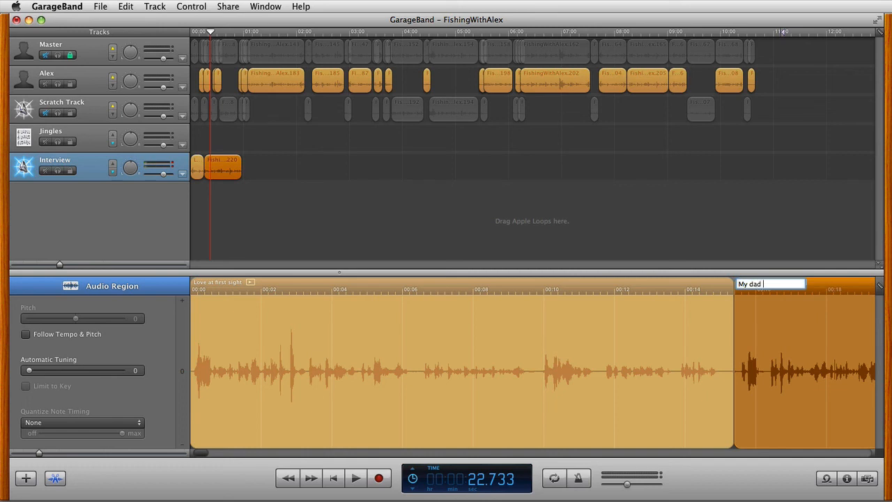
type(" was a fisherman")
left_click(777, 330)
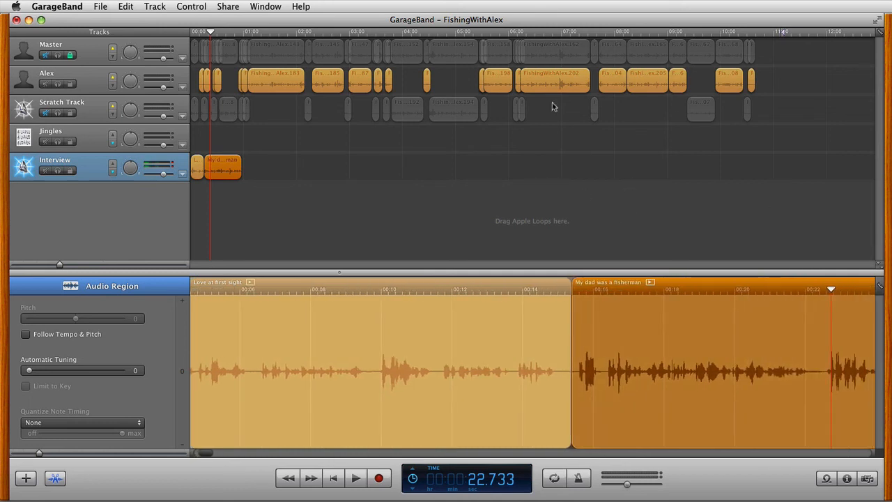
Step: Solo the Interview track and play from the end of the first clip through the opening of "My dad was a fisherman"
left_click(552, 288)
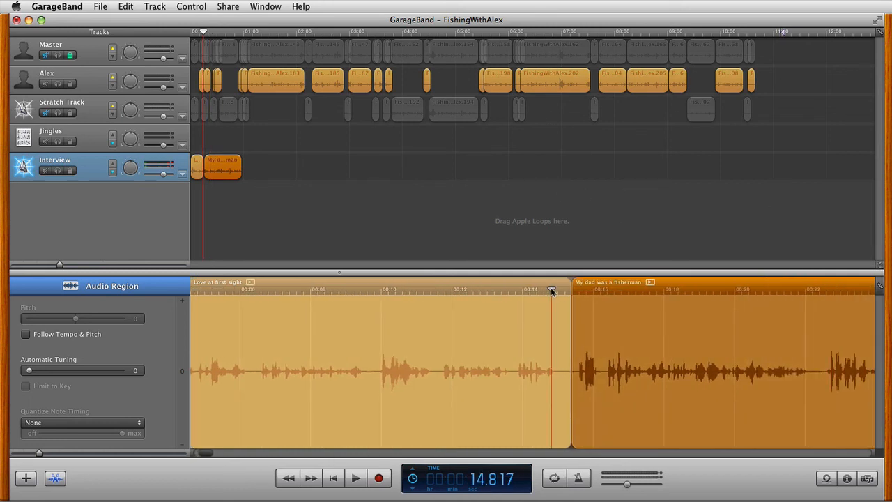
key("space")
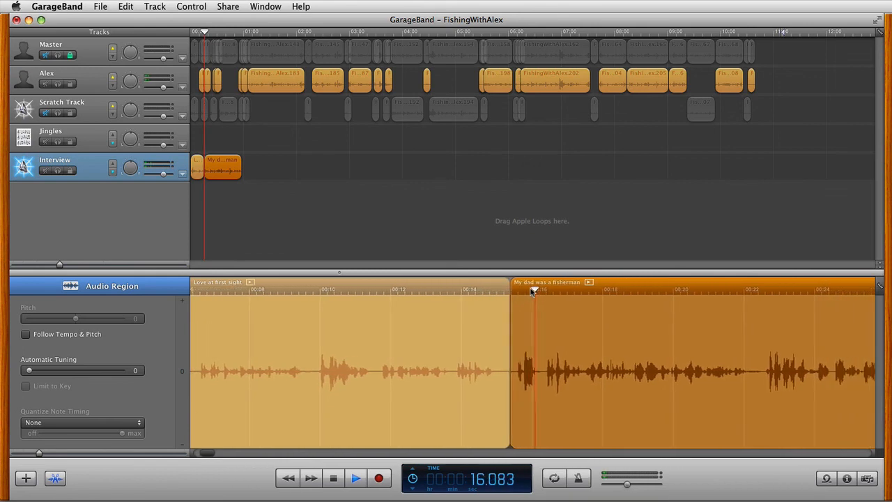
key("space")
left_click(58, 170)
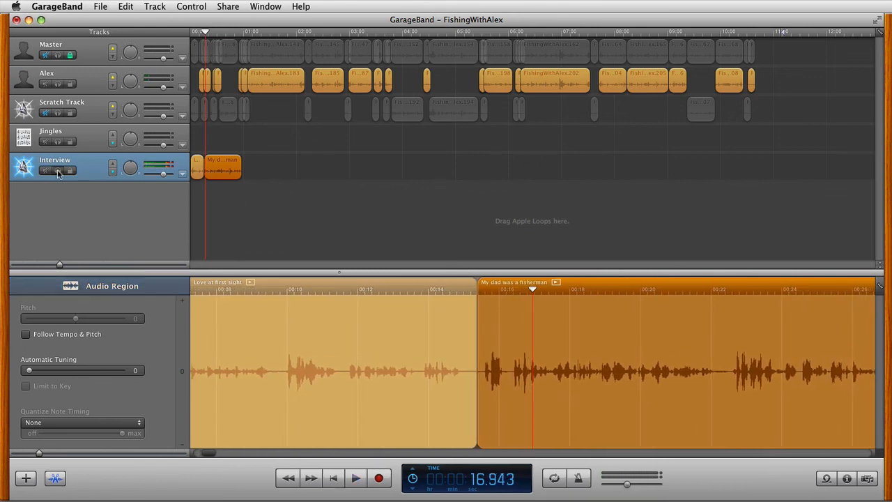
left_click_drag(533, 289, 475, 291)
key("space")
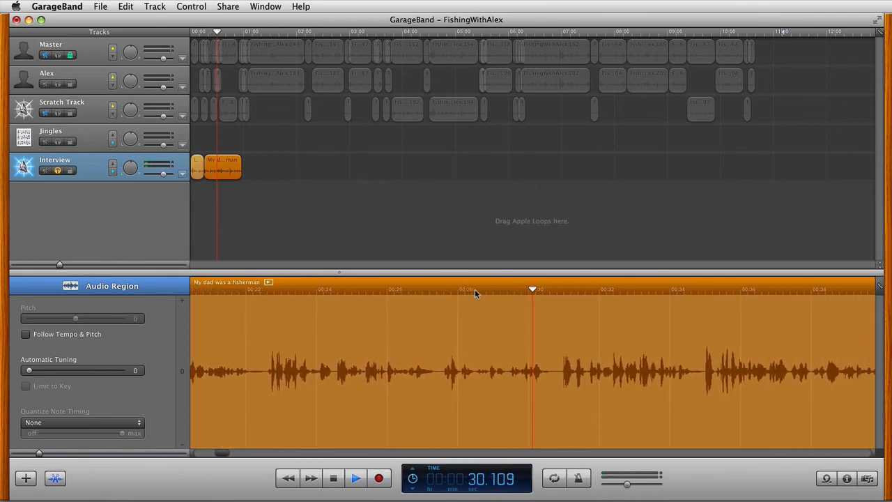
key("space")
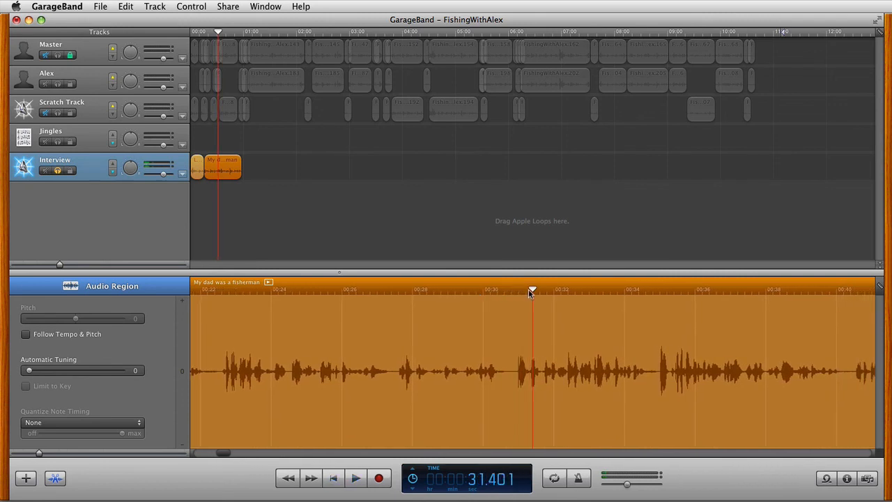
Step: Replay the passage near 29 seconds, split "My dad was a fisherman" at 29.874 seconds, and delete the portion after the split
left_click_drag(533, 289, 375, 306)
key("space")
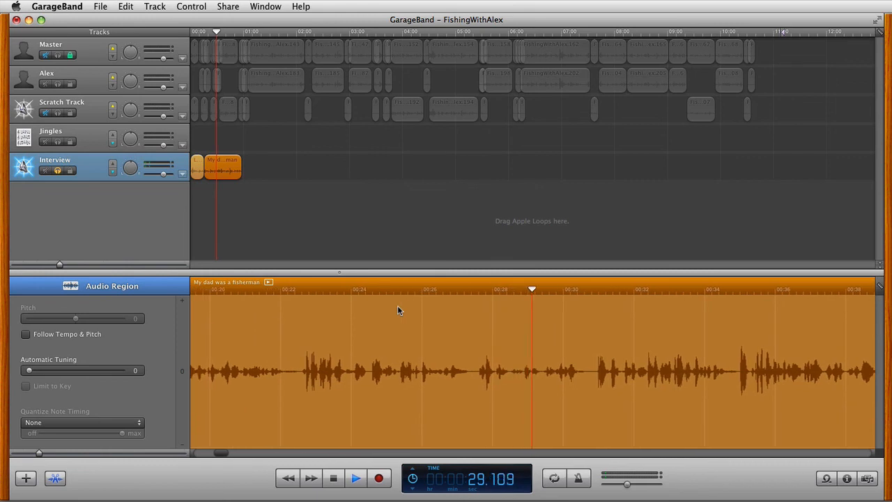
key("space")
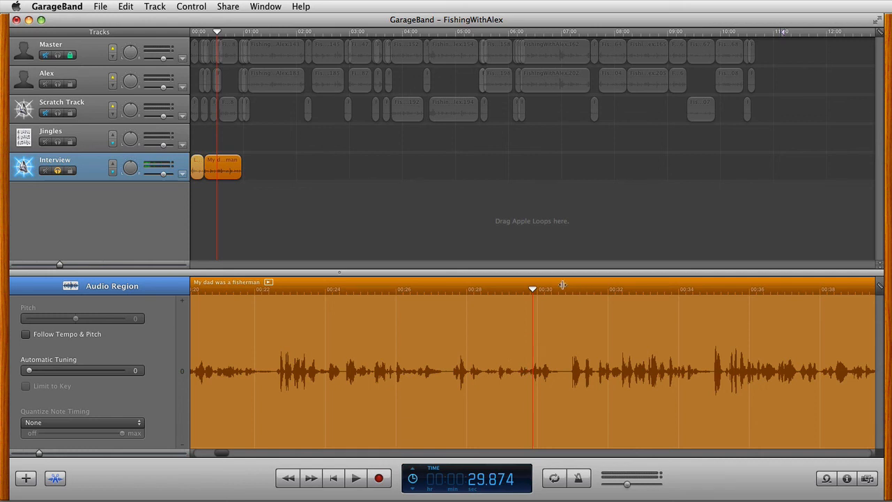
key("super+t")
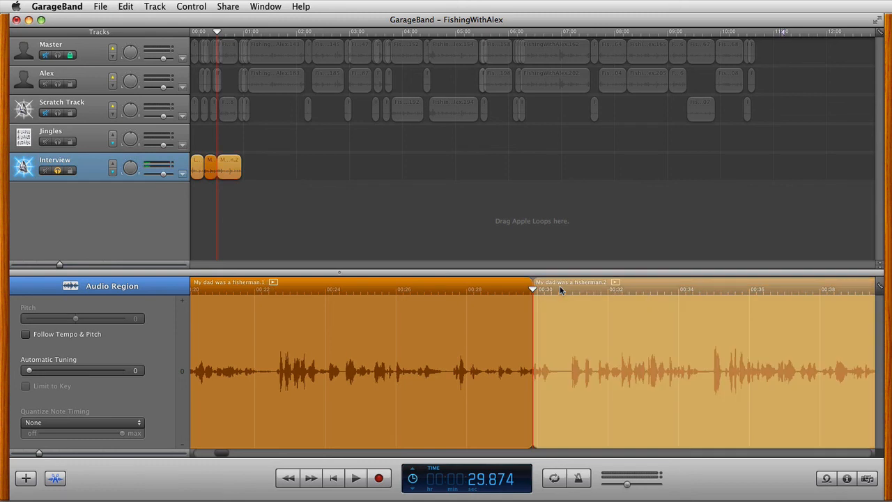
left_click(649, 284)
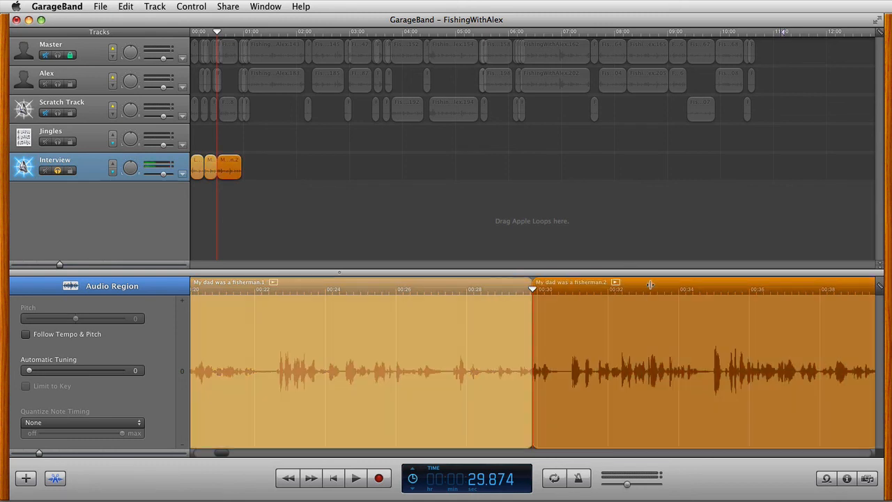
key("Delete")
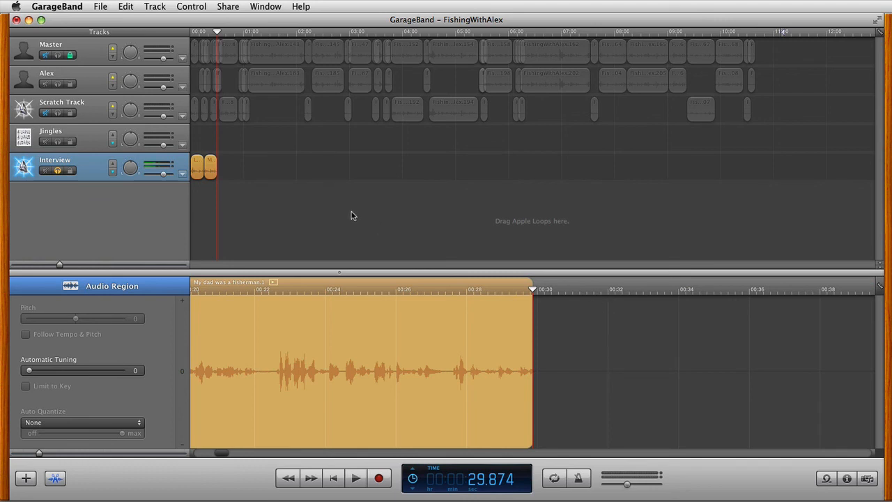
left_click(324, 188)
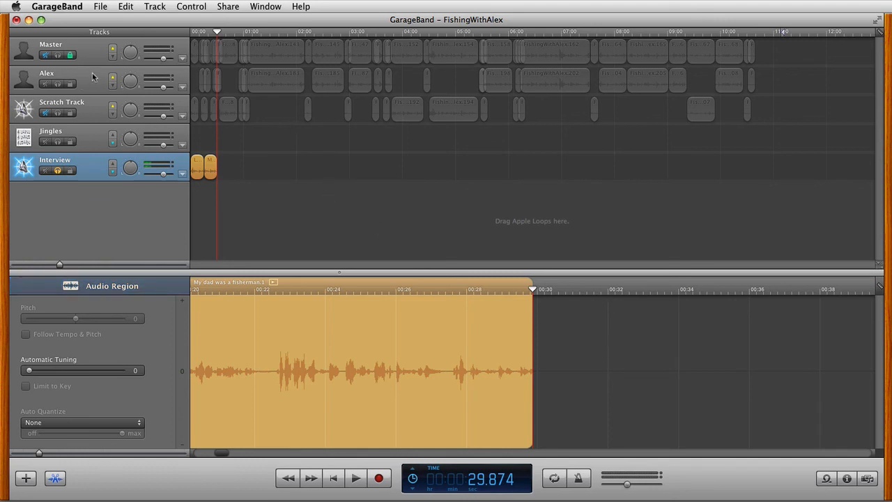